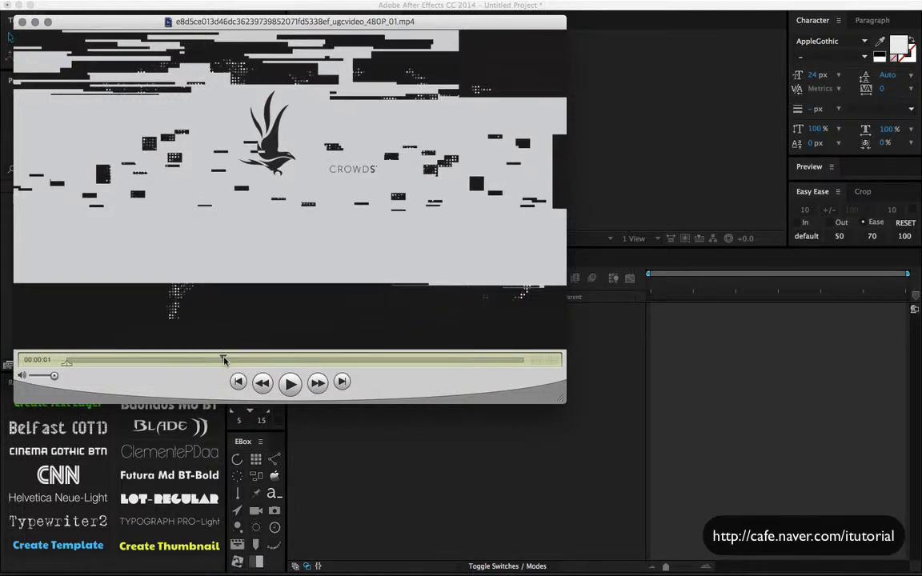
Scrub through the reference video to examine its blocky glitch transition, and switch to After Effects
mouse_move(224, 360)
left_mouse_down()
mouse_move(259, 360)
mouse_move(199, 360)
mouse_move(223, 360)
left_mouse_up()
mouse_move(227, 359)
left_mouse_down()
mouse_move(273, 361)
mouse_move(225, 362)
mouse_move(233, 364)
left_mouse_up()
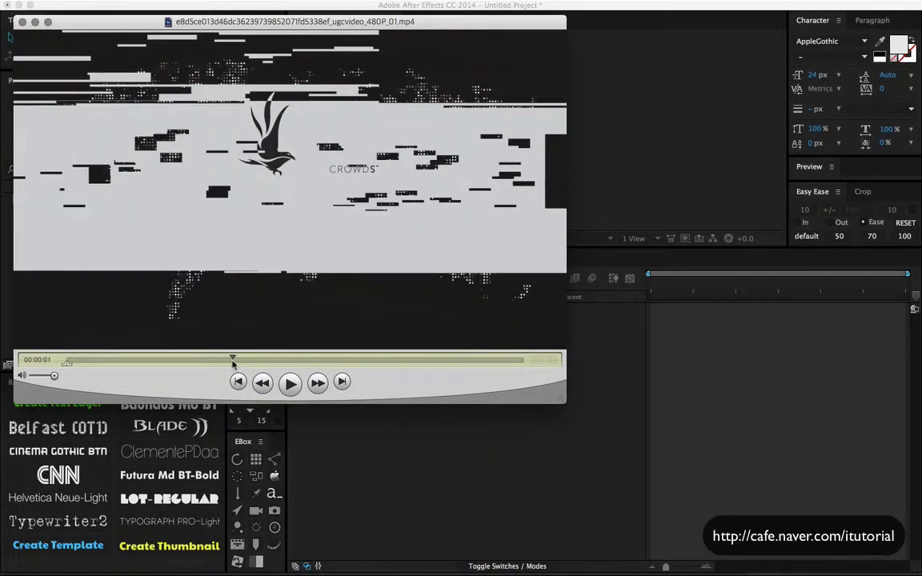
left_click_drag(232, 359, 201, 363)
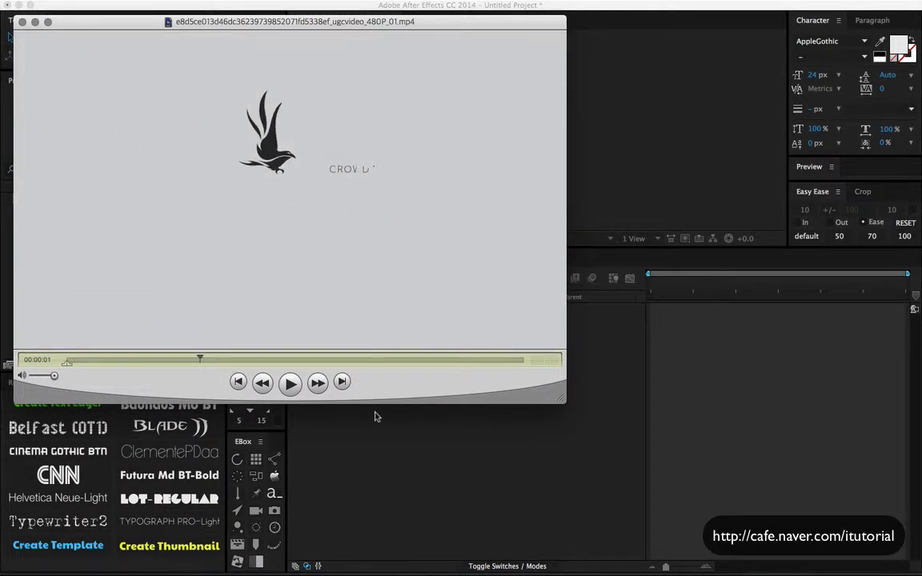
left_click(392, 450)
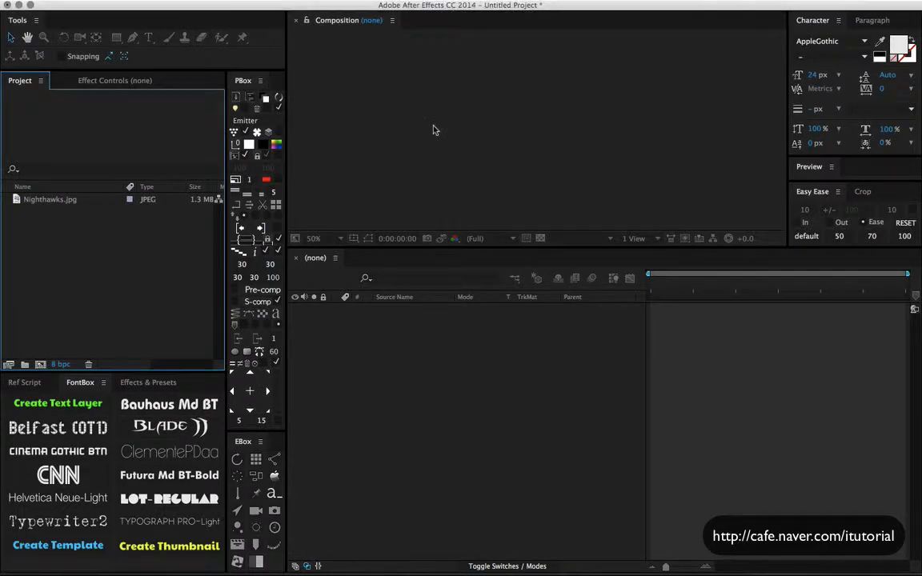
Create composition Comp 1 with the NTSC D1 Widescreen Square Pixel preset, 872 x 486 px, 29.97 fps and 10 seconds long
left_click(71, 200)
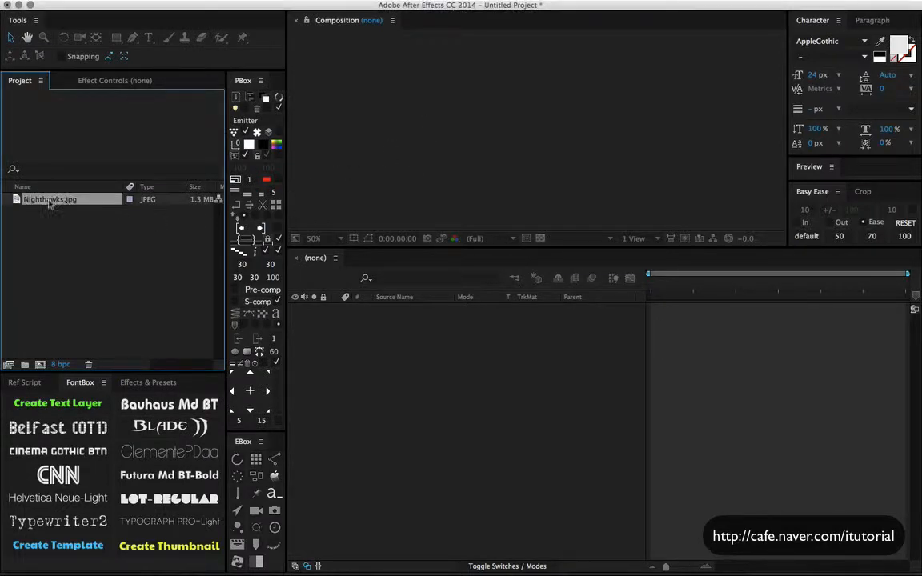
left_click(40, 365)
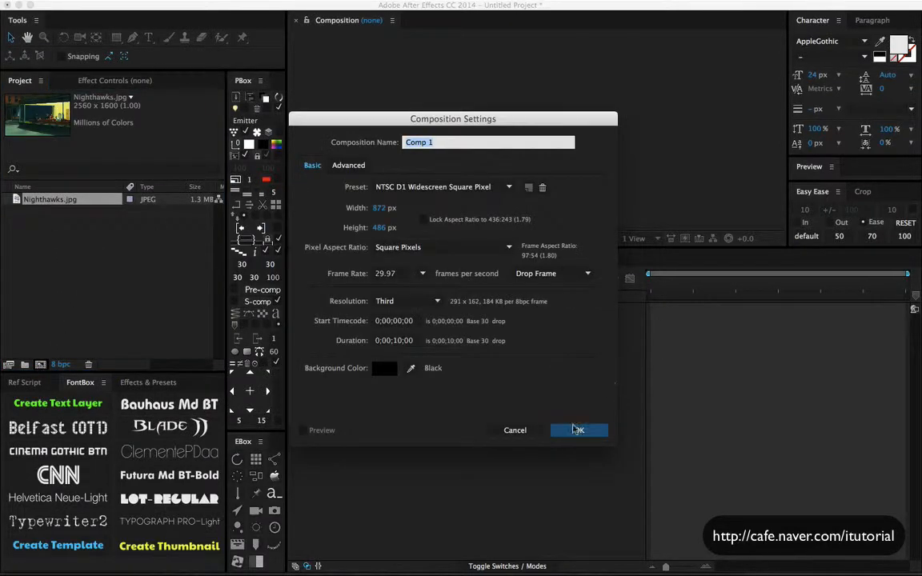
left_click(578, 430)
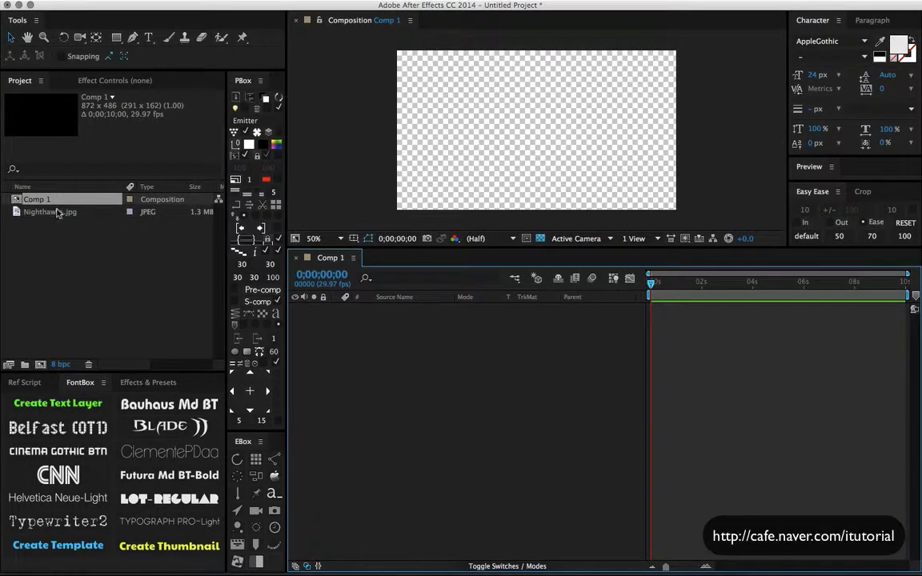
Add Nighthawks.jpg to Comp 1 as a layer and fit it to the composition
left_click(58, 212)
left_click_drag(392, 359, 480, 336)
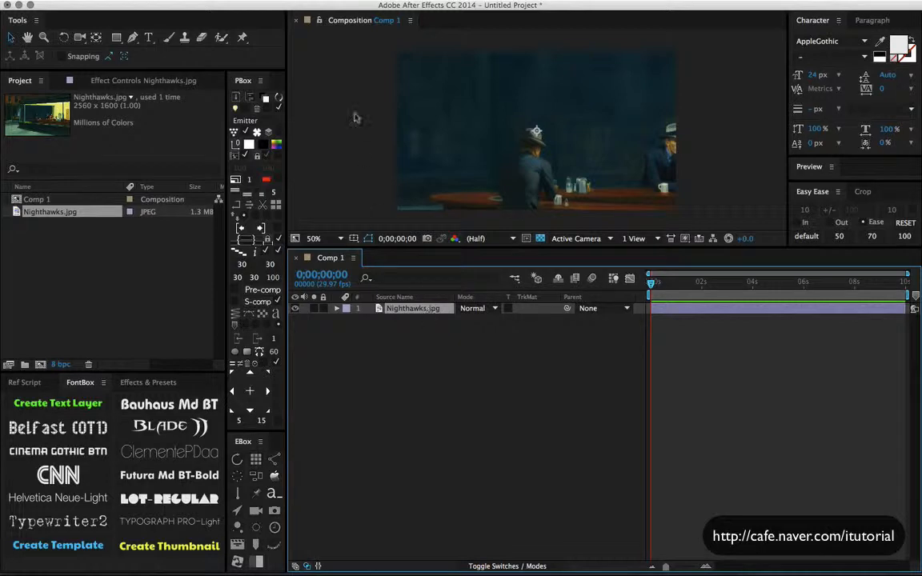
left_click(243, 0)
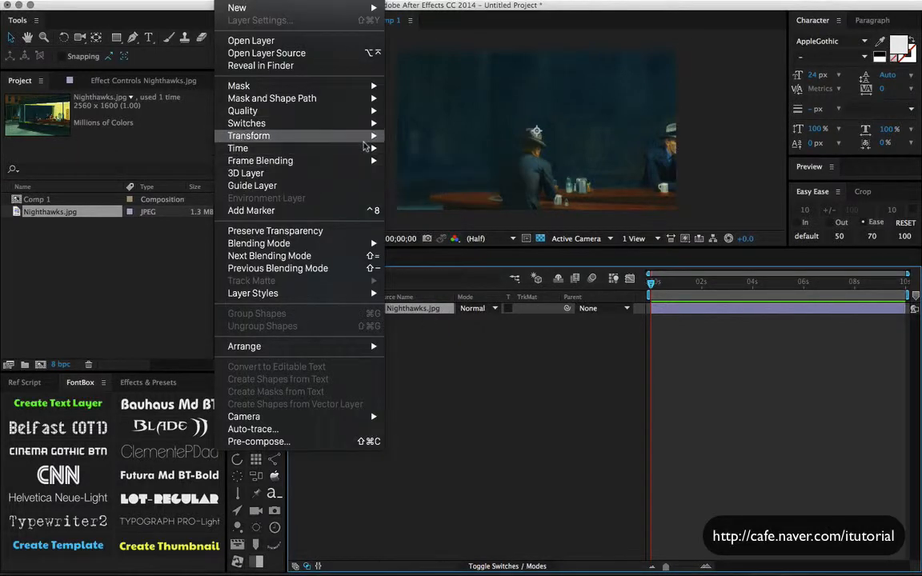
mouse_move(328, 134)
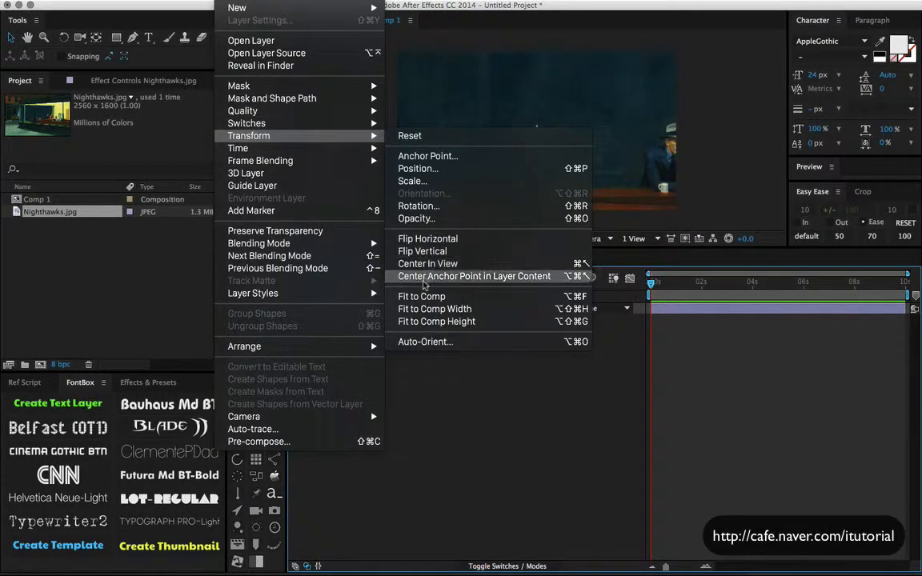
left_click(543, 295)
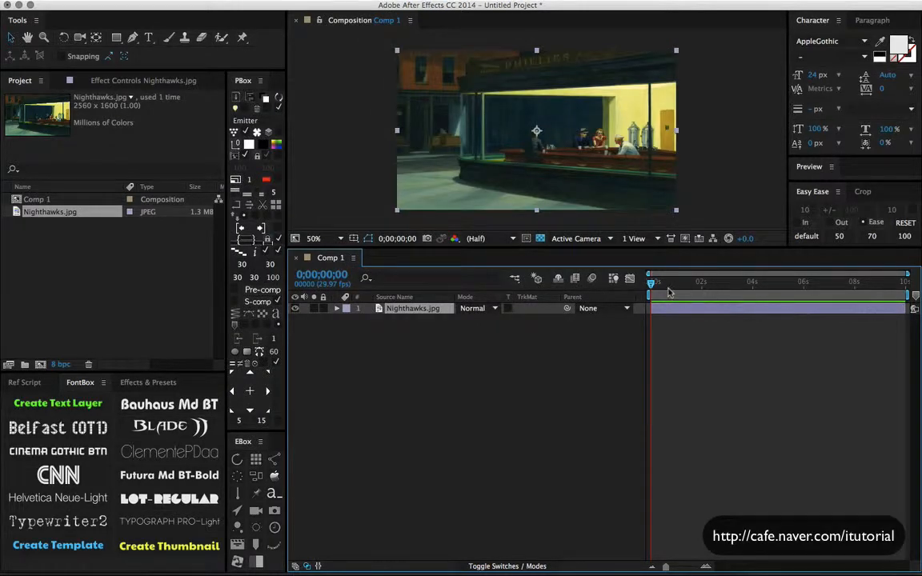
Create a comp-sized solid named White Solid 1 above the image, coloured light grey E5E5E5
left_click(243, 0)
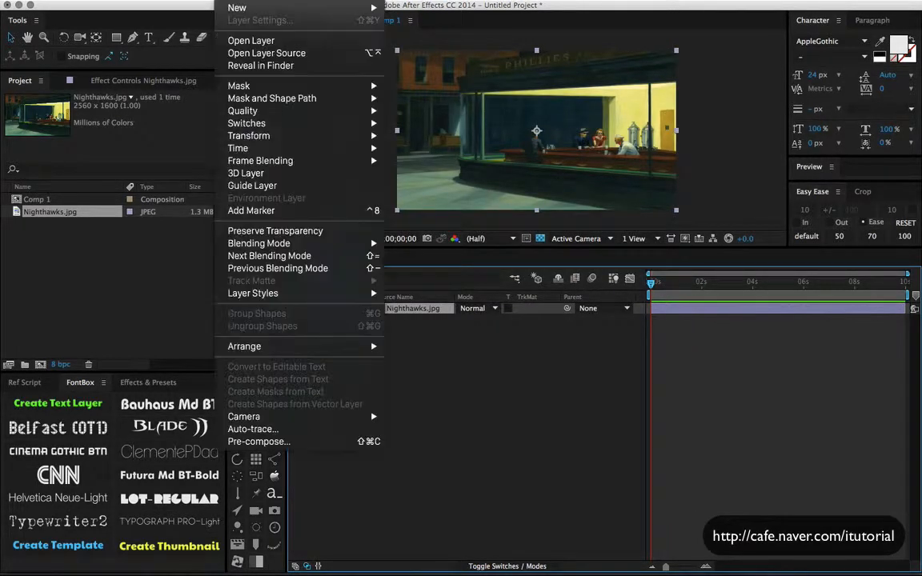
mouse_move(237, 7)
left_click(361, 23)
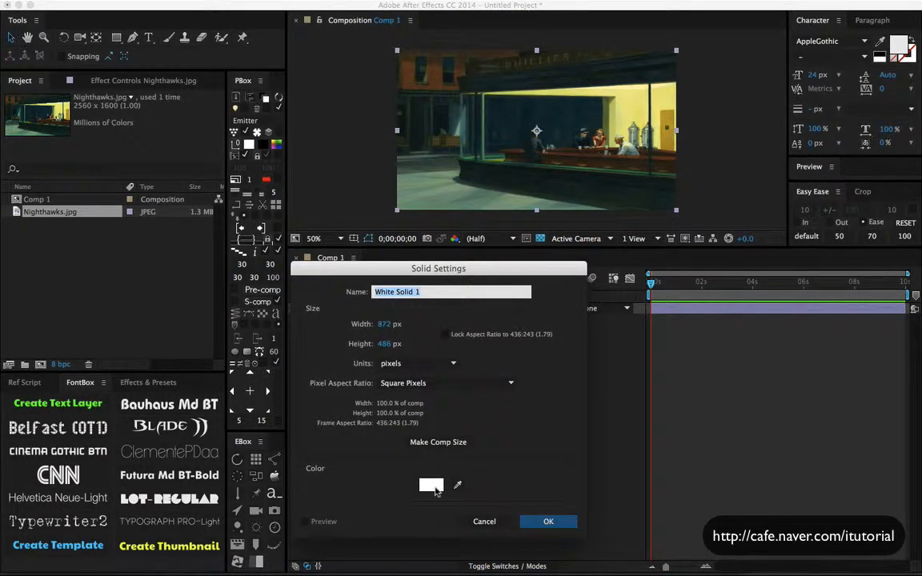
left_click(431, 485)
left_click(311, 225)
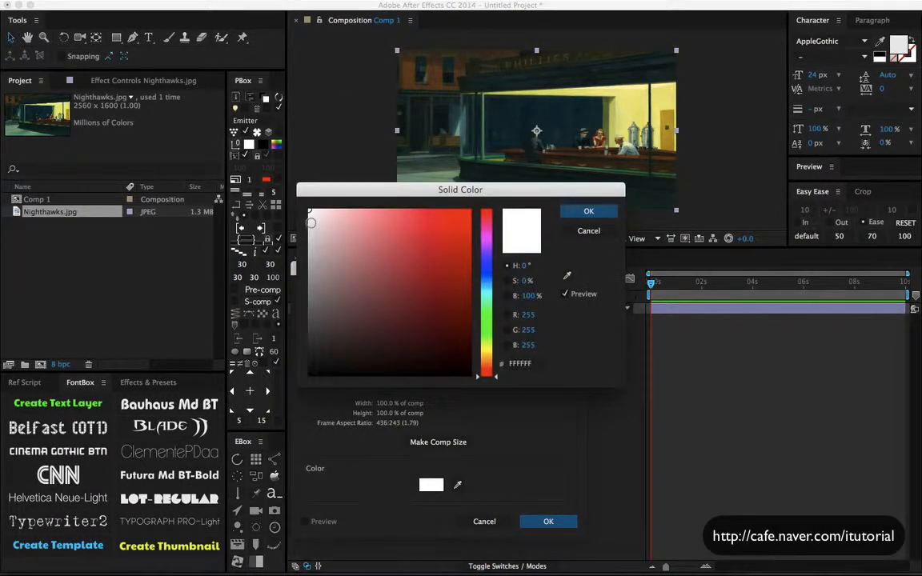
left_click(588, 211)
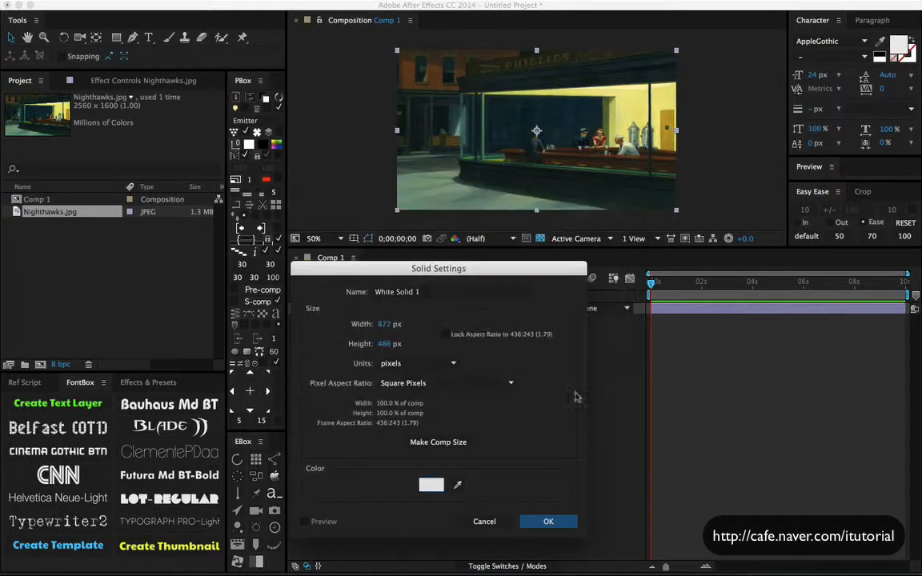
left_click(548, 521)
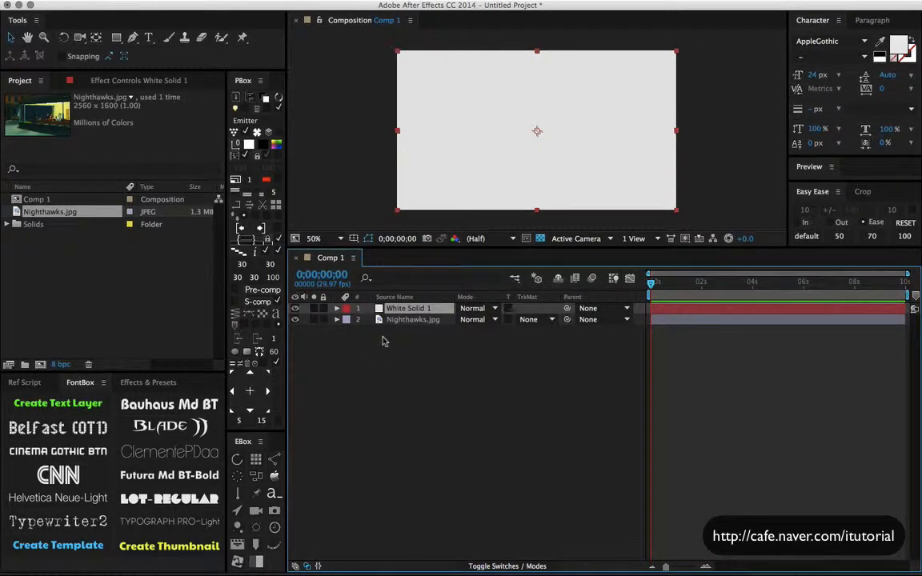
Create a second comp-sized solid coloured black 000000 above the white solid
left_click(250, 2)
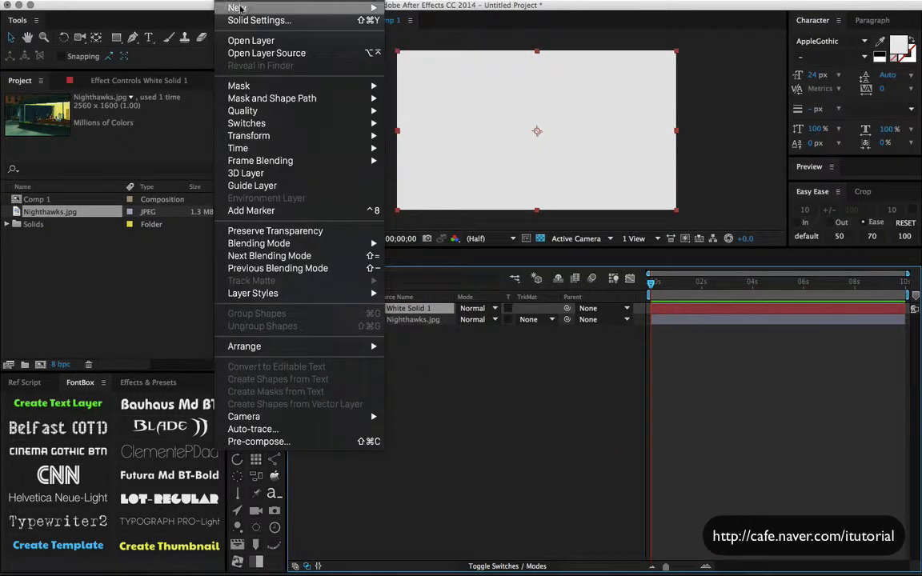
left_click(410, 22)
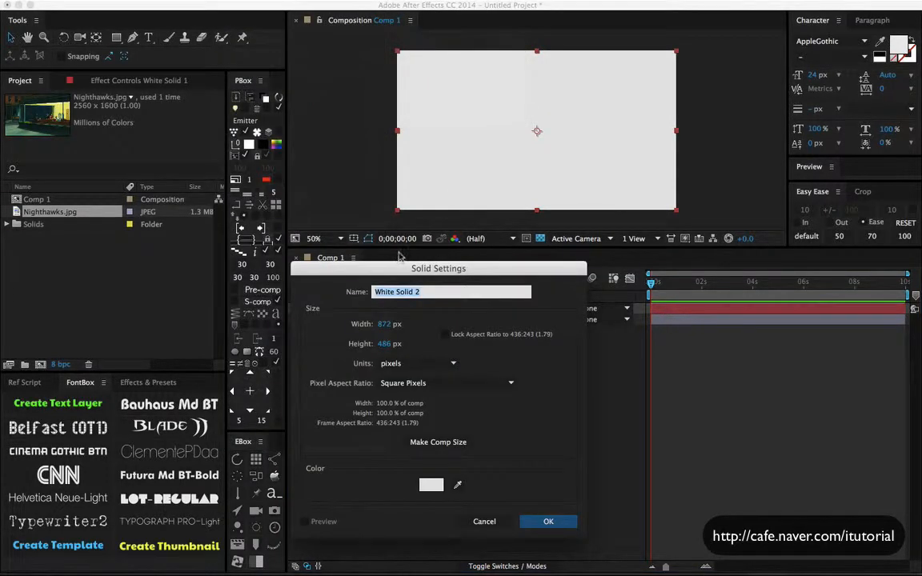
left_click(435, 485)
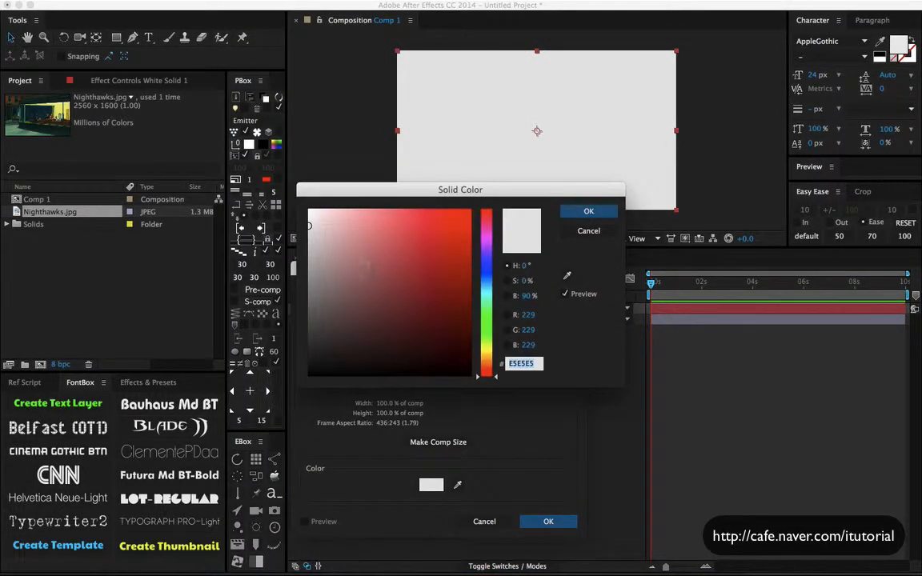
type("000000")
key("Tab")
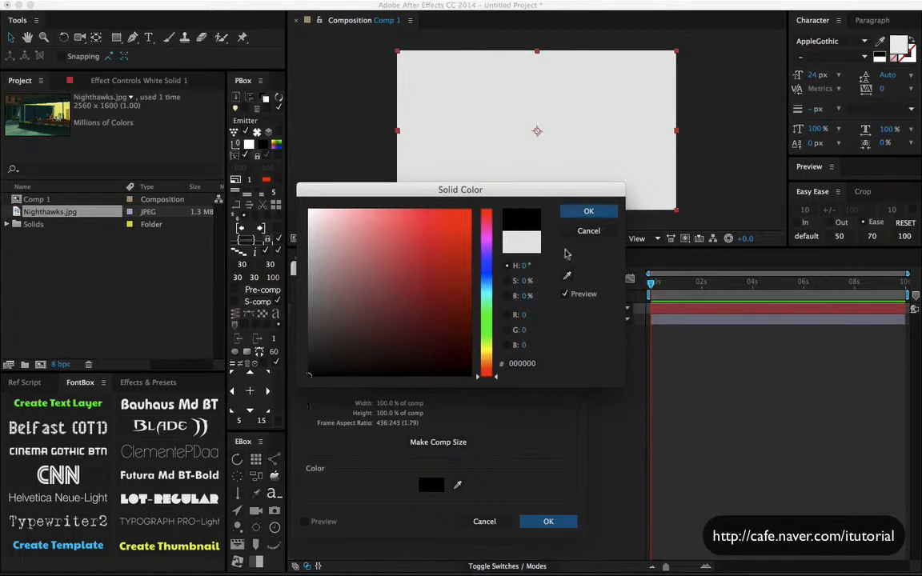
left_click(586, 212)
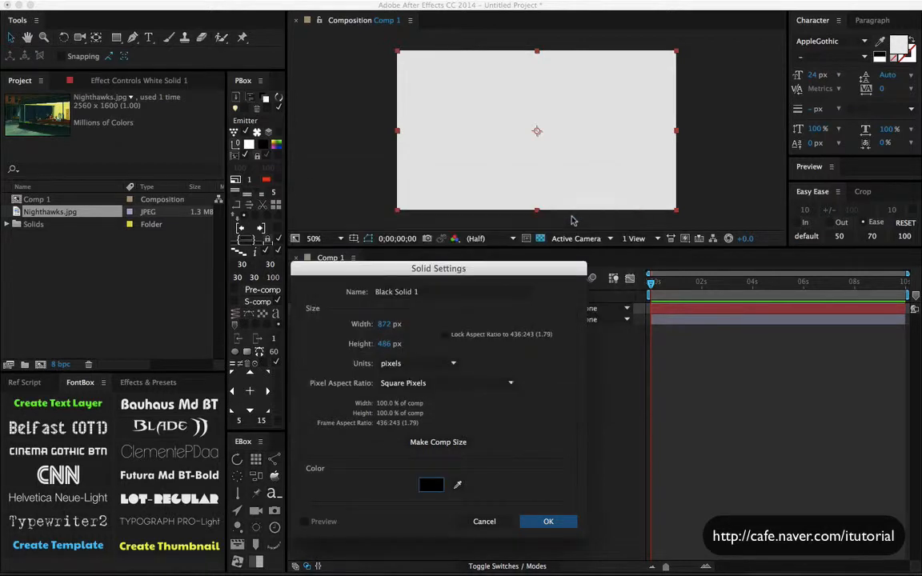
left_click(555, 522)
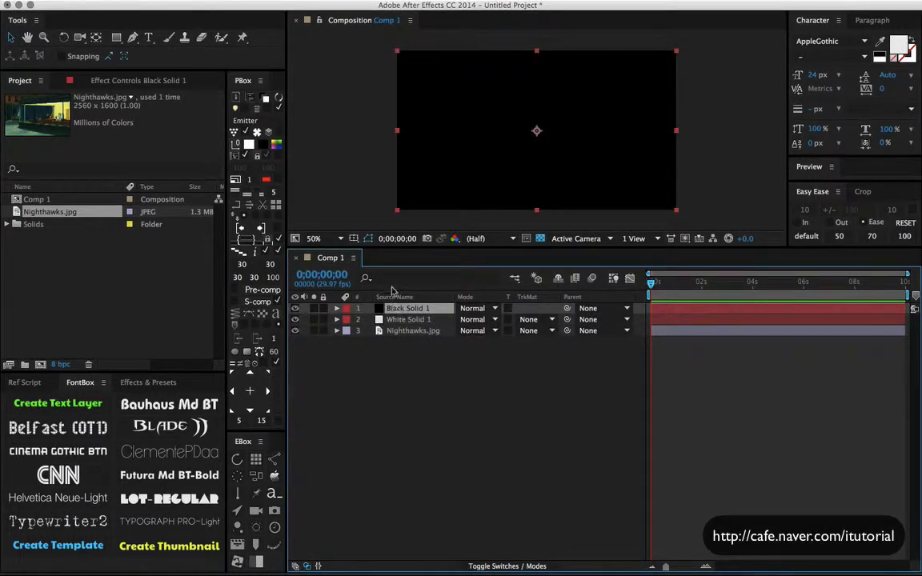
Pre-compose the black solid as "matte", moving all attributes into the new composition
left_click(216, 0)
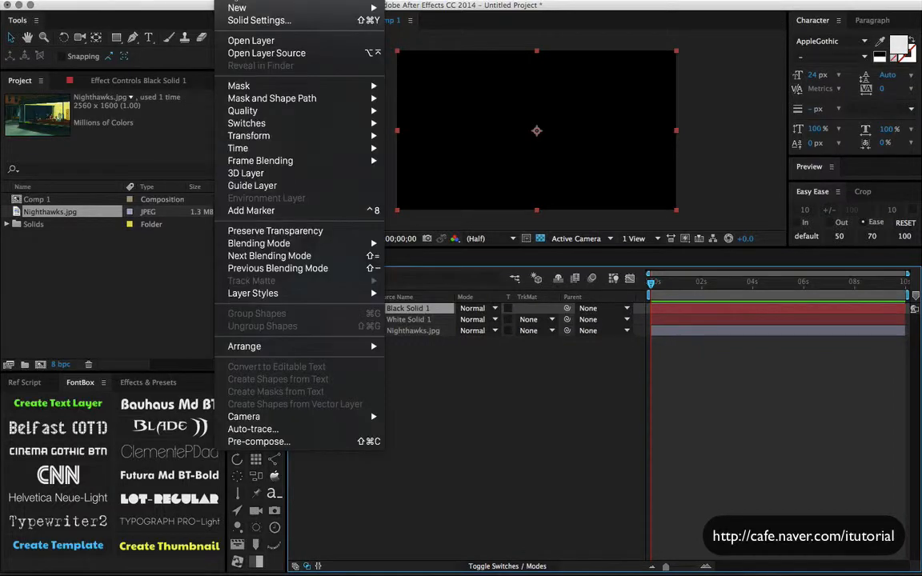
left_click(264, 441)
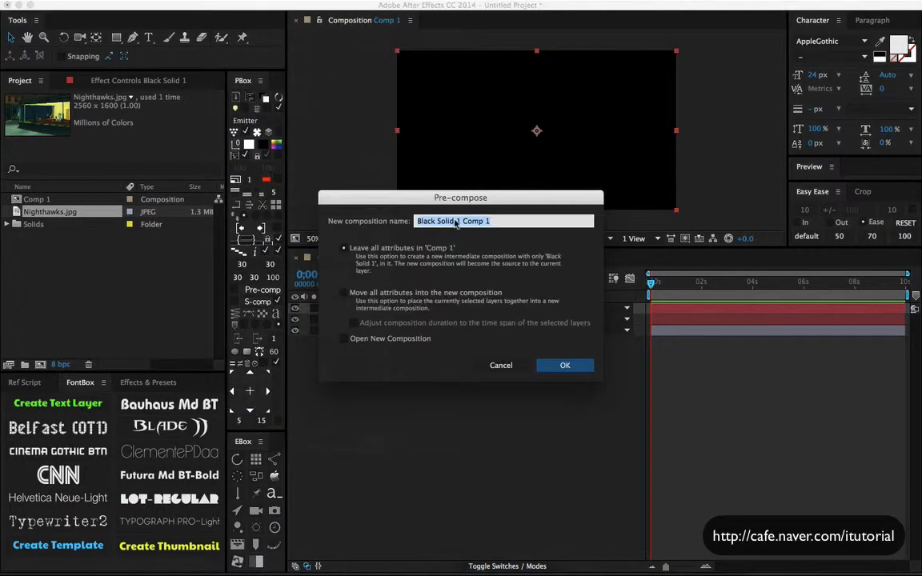
type("matte")
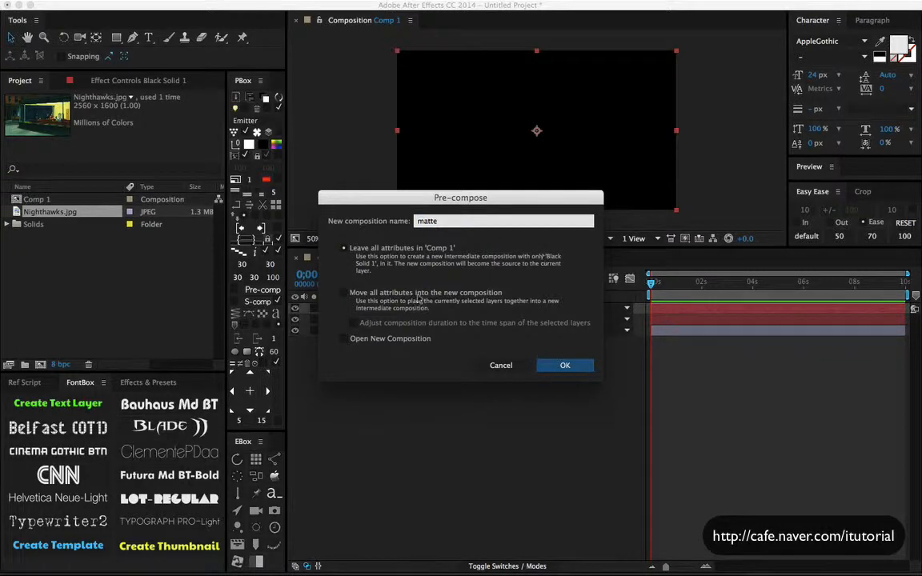
left_click(418, 299)
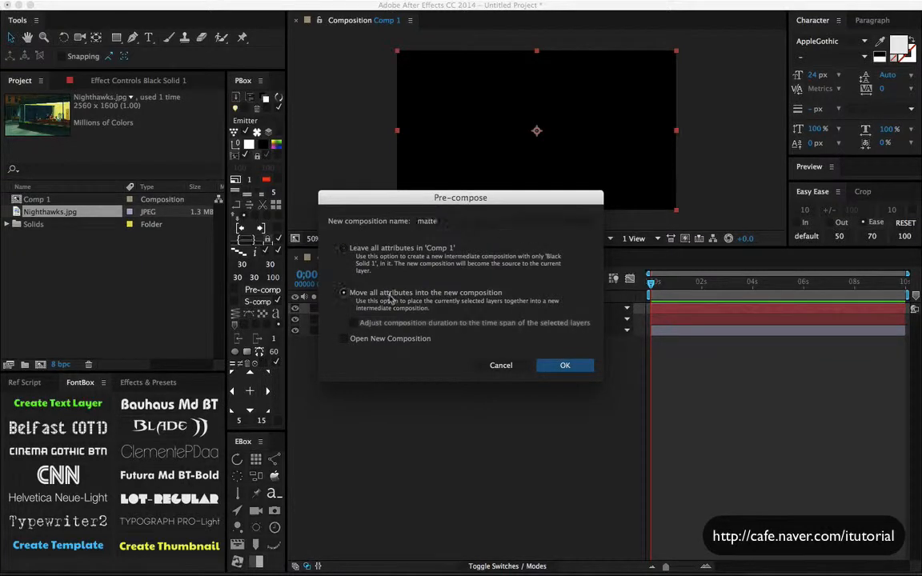
left_click(565, 365)
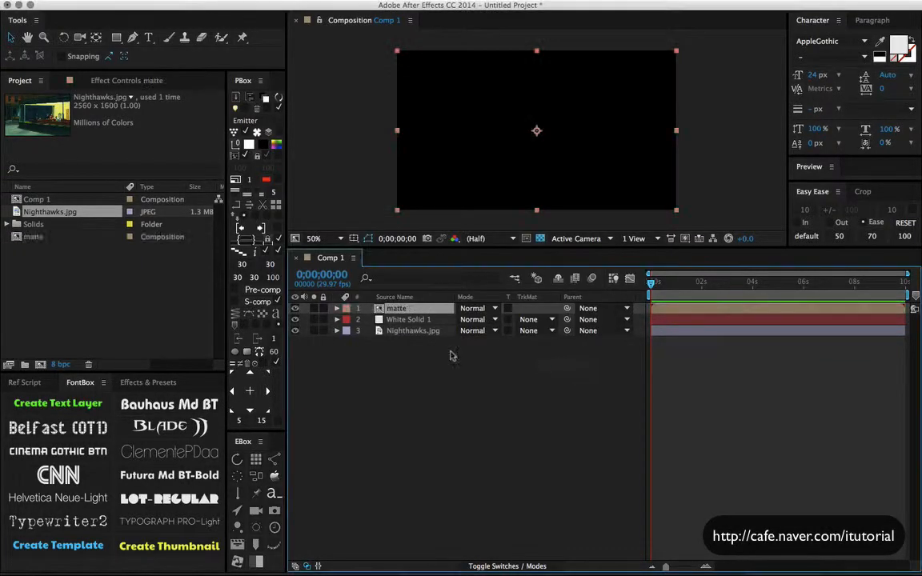
Inside the matte composition, apply Fractal Noise to the black solid with the Block noise type and a complexity of 4.7
double_click(409, 310)
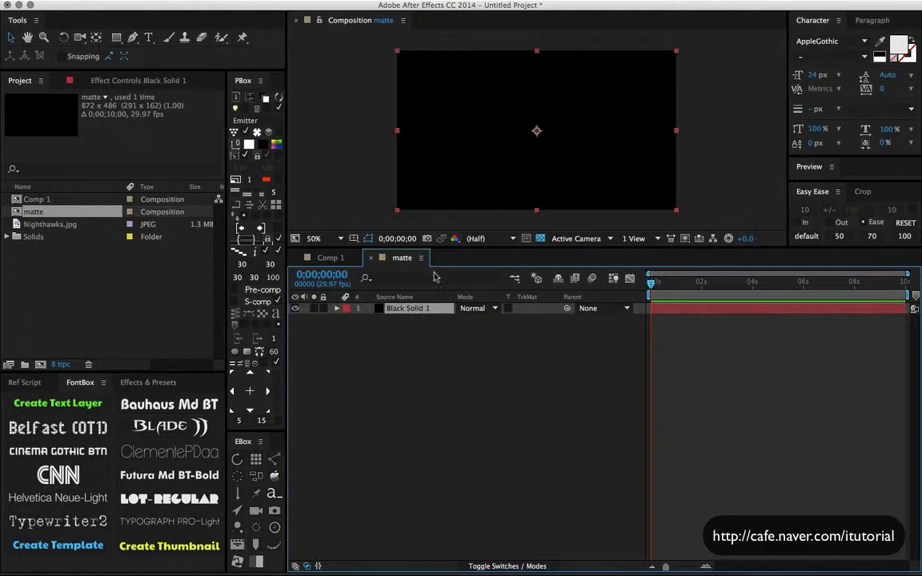
left_click(238, 2)
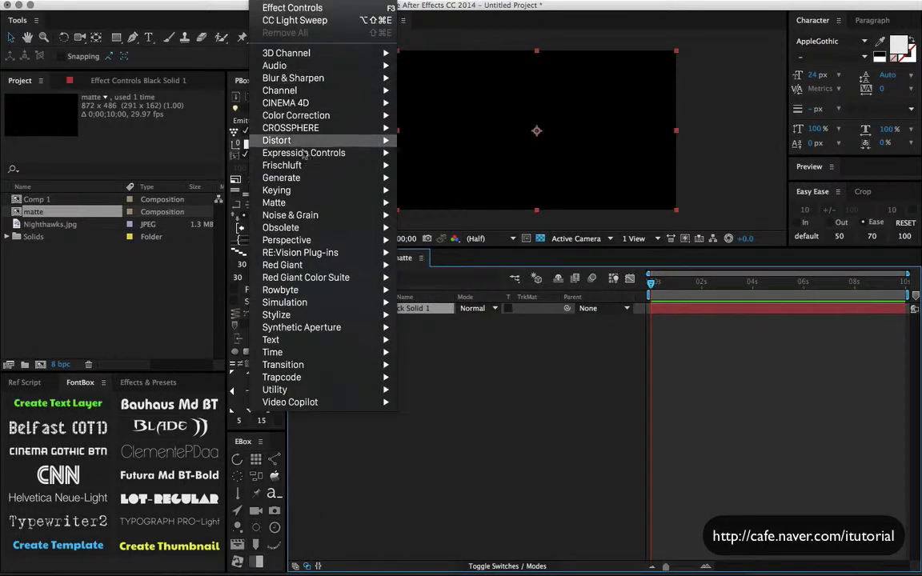
mouse_move(317, 203)
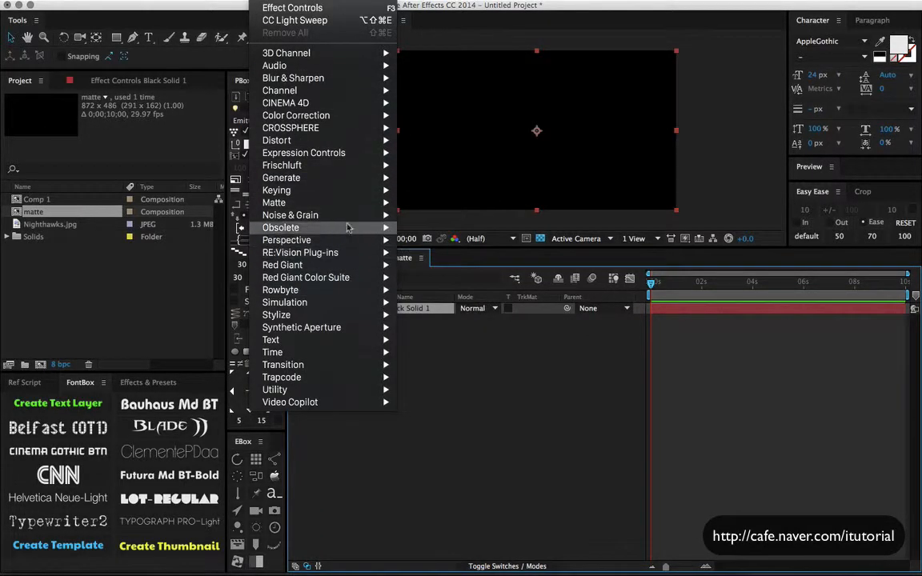
mouse_move(349, 218)
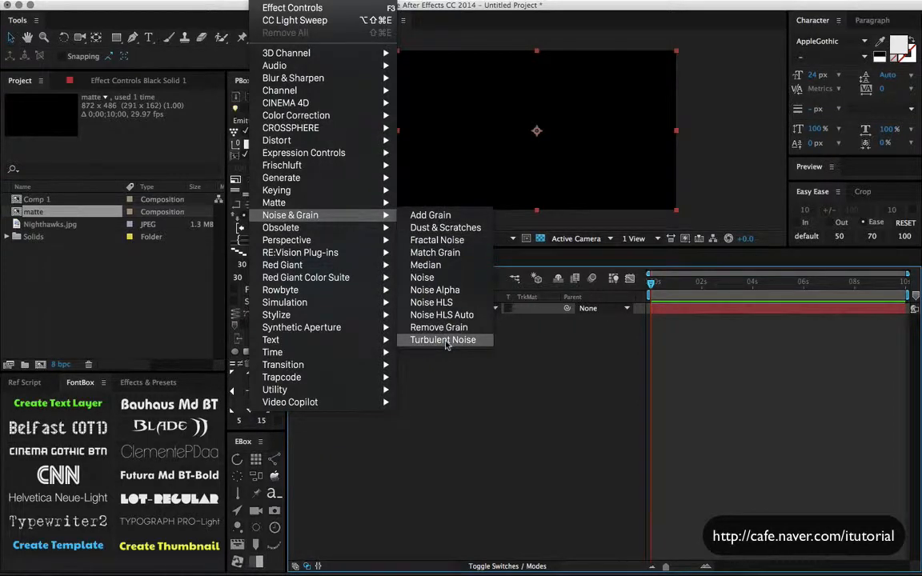
left_click(437, 240)
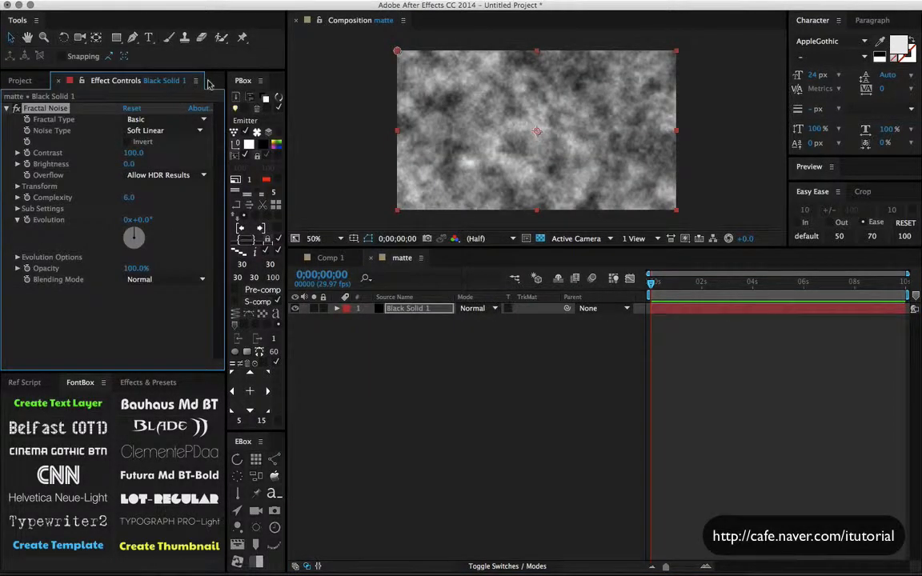
left_click(171, 131)
left_click(171, 145)
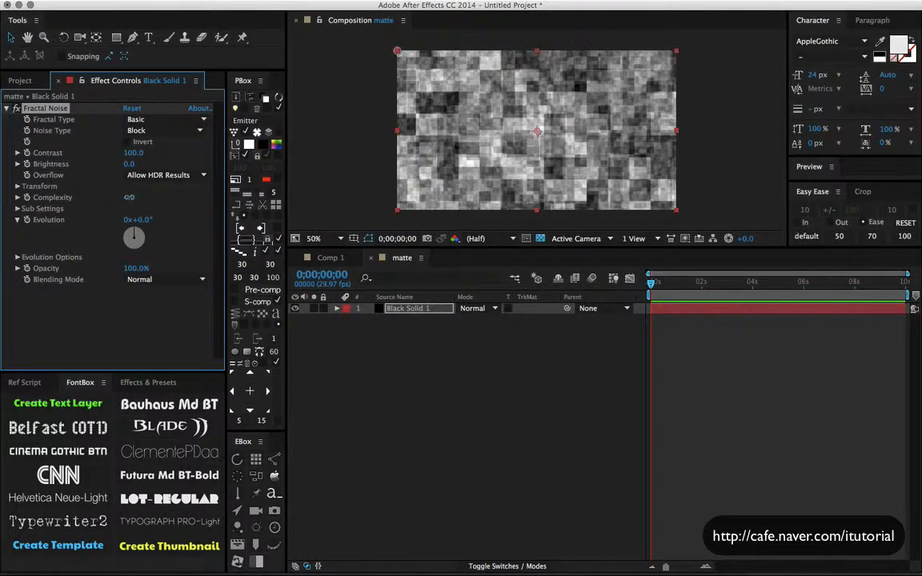
Turn off uniform scaling in the Fractal Noise transform and set the scale width to 152 and the scale height to about 44
left_click(17, 187)
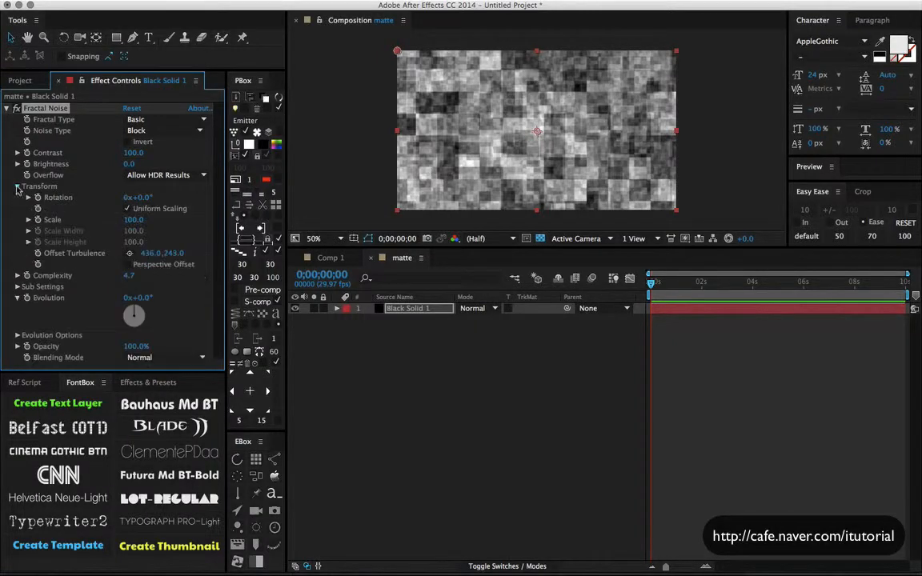
left_click(127, 210)
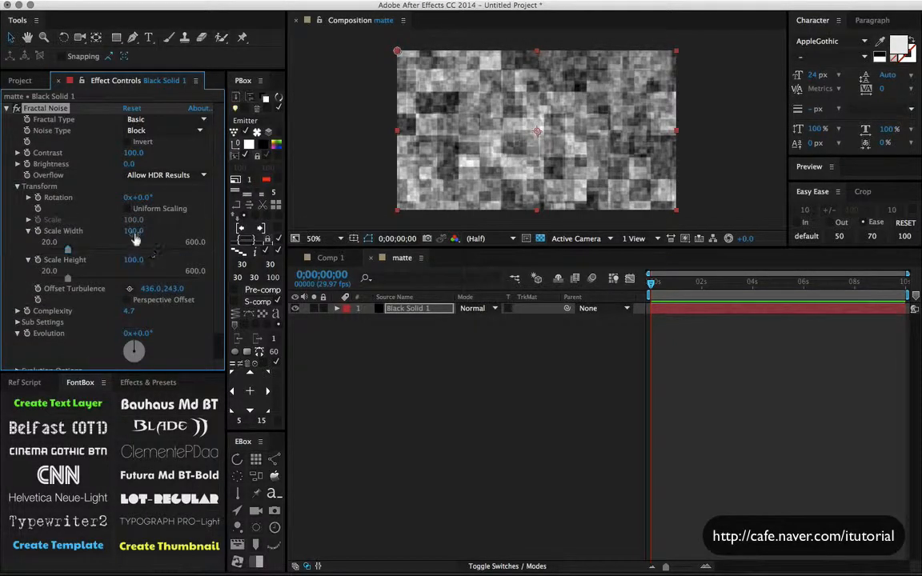
left_click_drag(134, 232, 169, 233)
left_click_drag(134, 260, 92, 261)
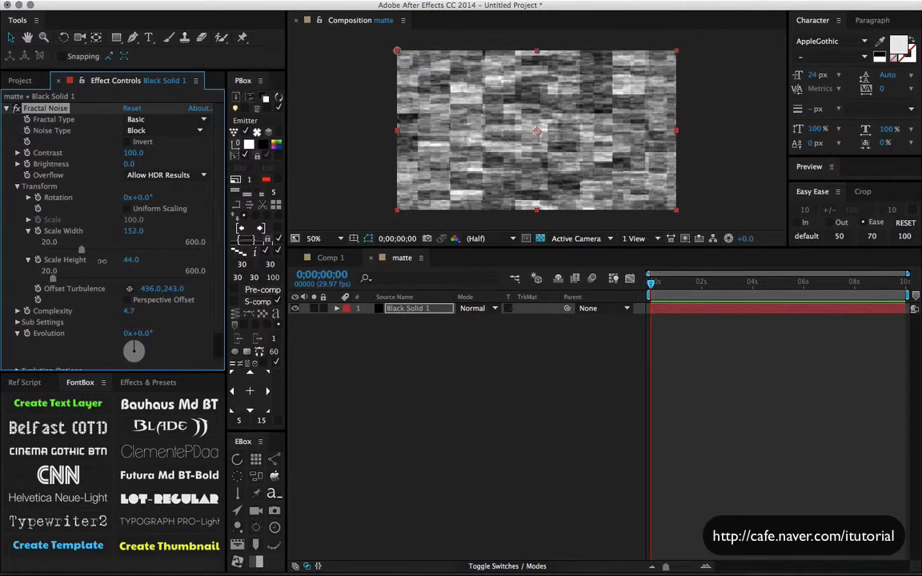
Set the Fractal Noise complexity to 2 and the scale width to about 379
left_click(128, 311)
type("2")
key("Return")
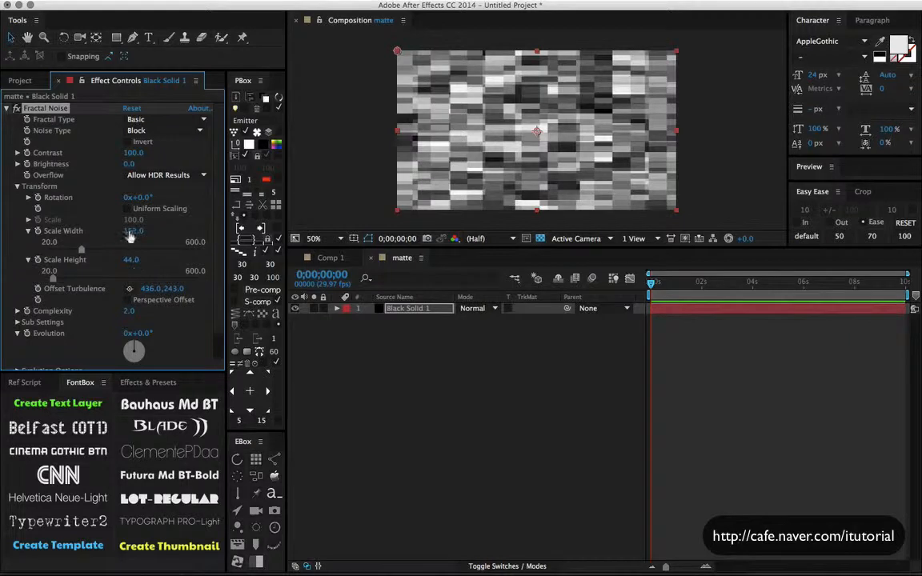
left_click_drag(133, 230, 264, 223)
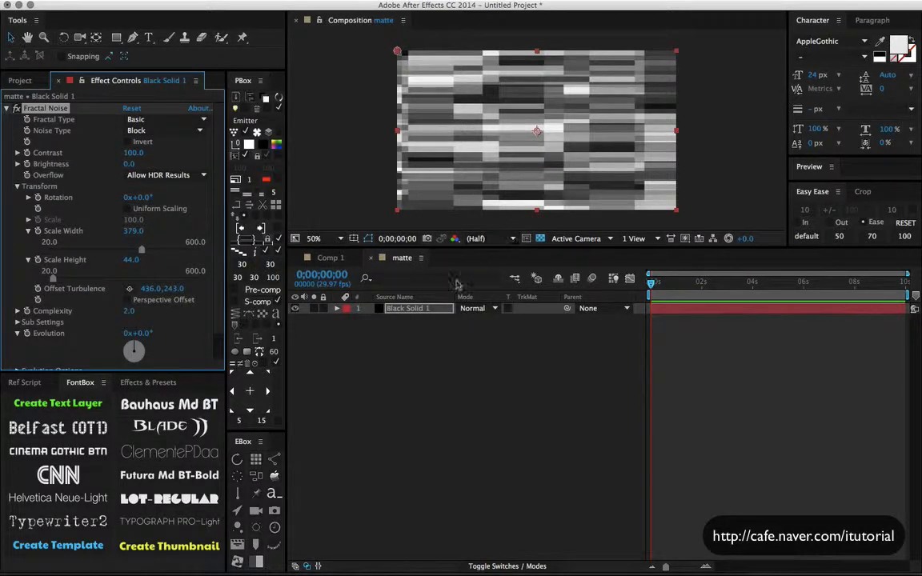
In Comp 1, move the matte layer below Nighthawks.jpg and hide it
left_click(330, 259)
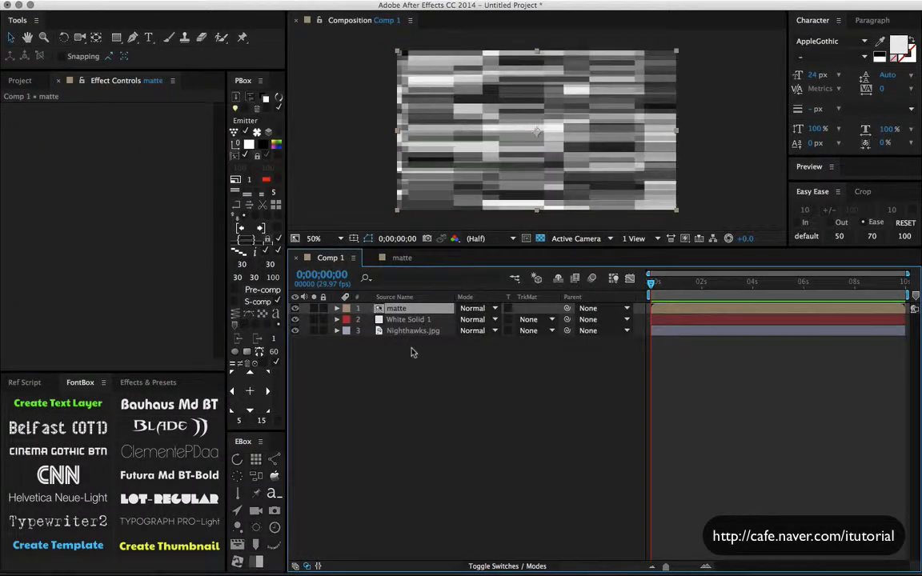
left_click_drag(396, 309, 397, 336)
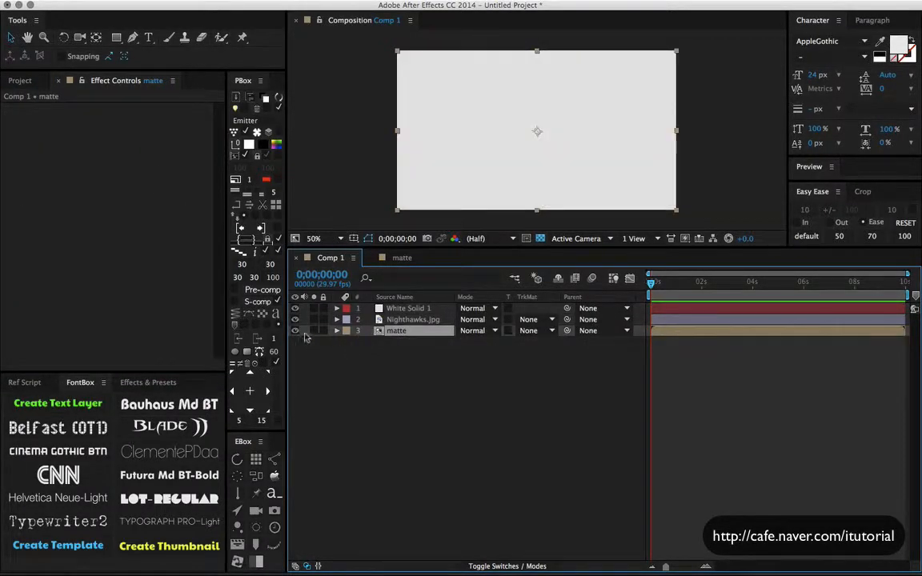
Apply the Gradient Wipe transition effect to the white solid
left_click(408, 309)
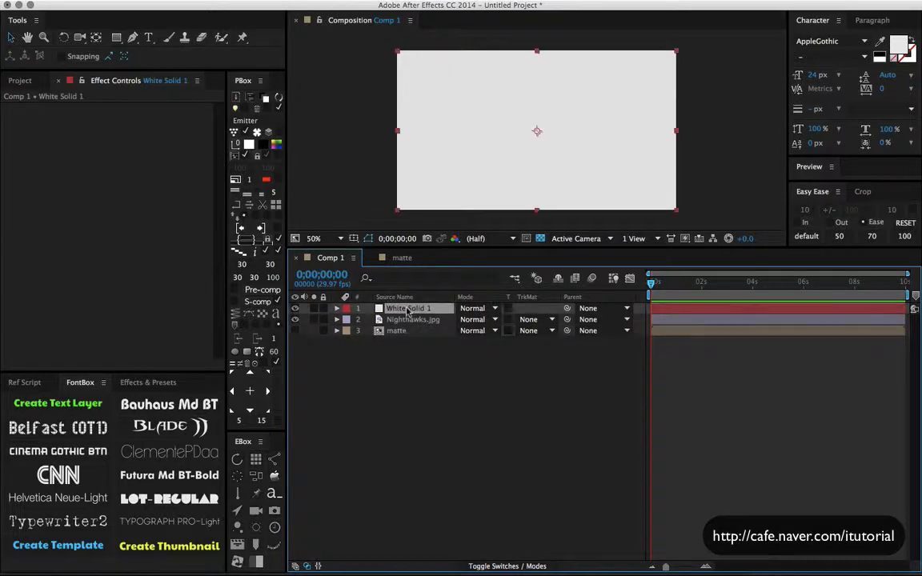
left_click(270, 4)
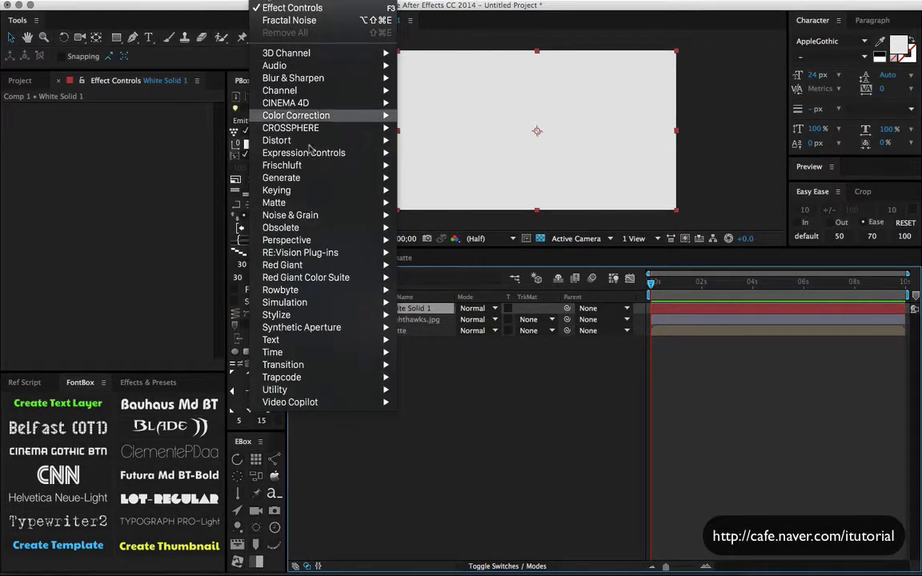
mouse_move(340, 328)
mouse_move(349, 365)
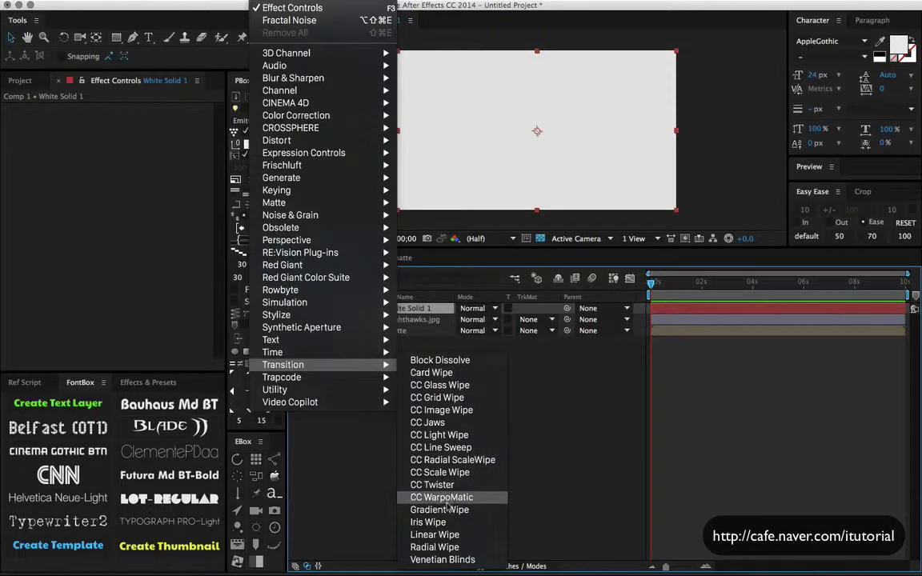
left_click(439, 510)
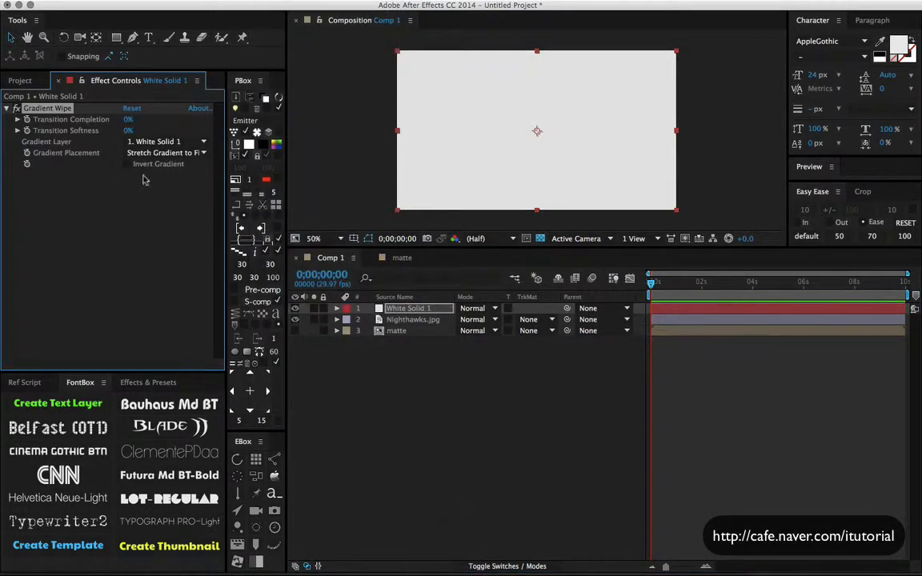
Use the matte layer as the white solid's Gradient Wipe gradient layer and set the transition completion to 19%
left_click(399, 332)
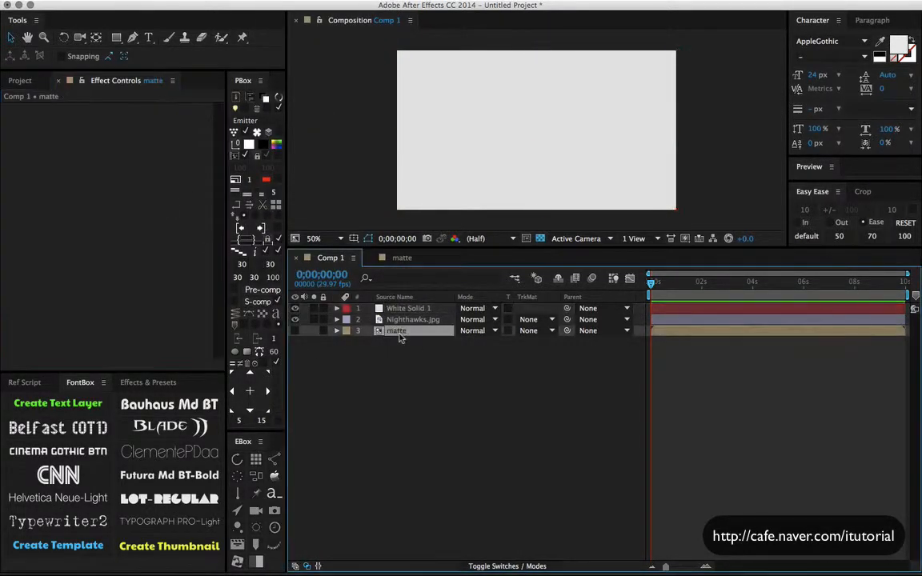
left_click(393, 311)
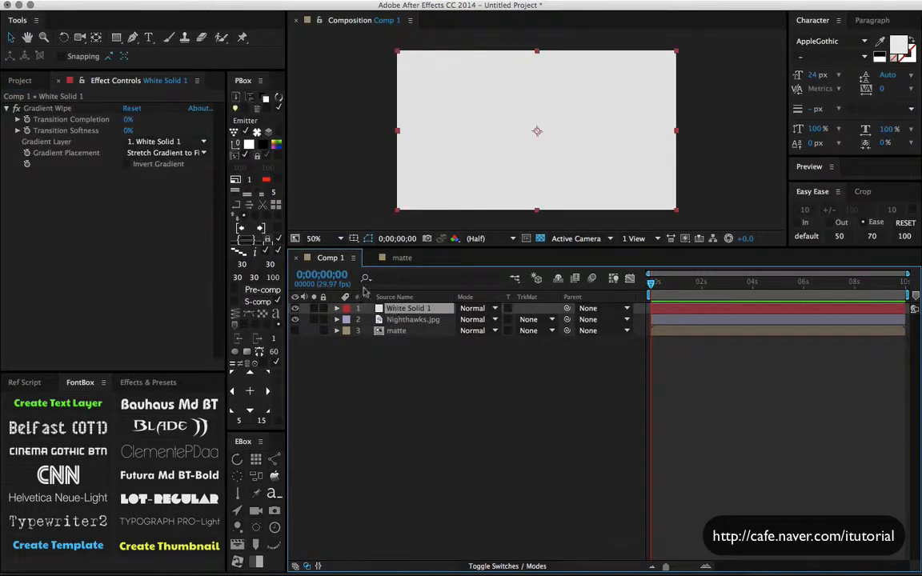
left_click(169, 142)
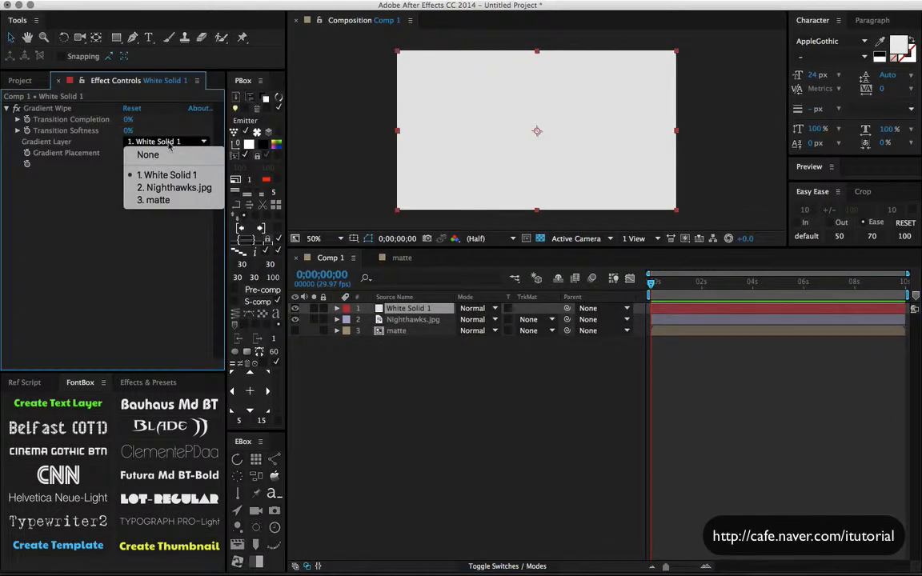
left_click(156, 200)
mouse_move(126, 119)
left_mouse_down()
mouse_move(197, 123)
mouse_move(112, 124)
mouse_move(138, 126)
mouse_move(128, 125)
left_mouse_up()
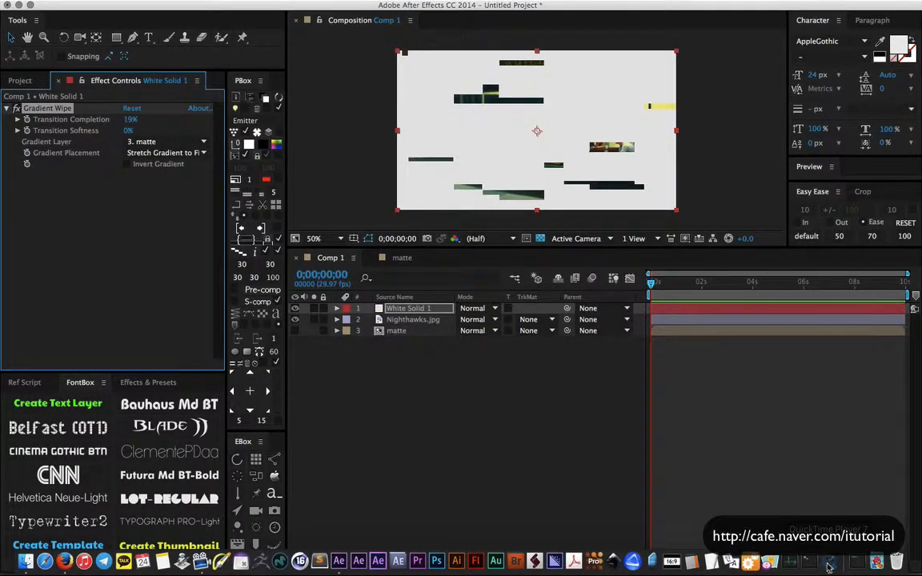
Switch to QuickTime Player and scrub the reference video around one second to examine its blocky transition, then return to After Effects
left_click(797, 565)
left_click_drag(200, 361, 213, 360)
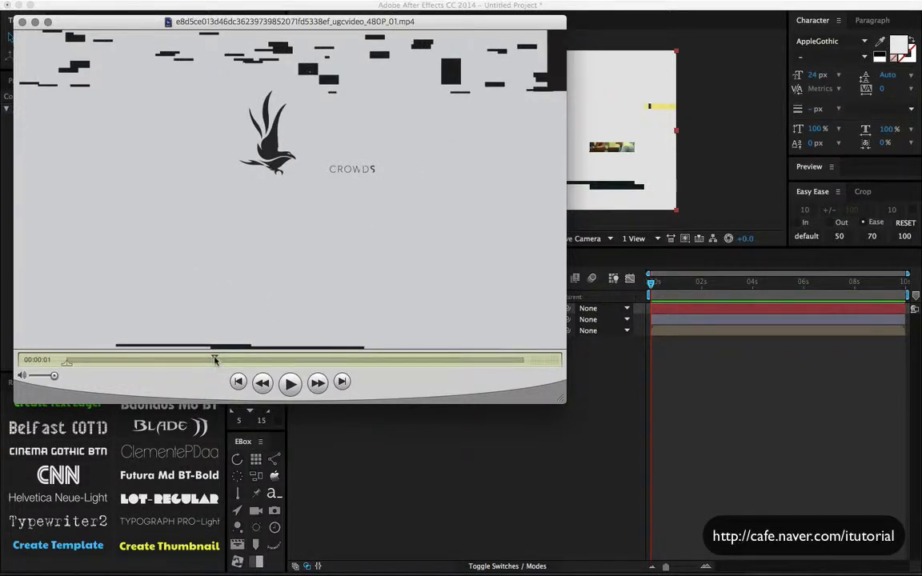
left_click_drag(214, 360, 234, 363)
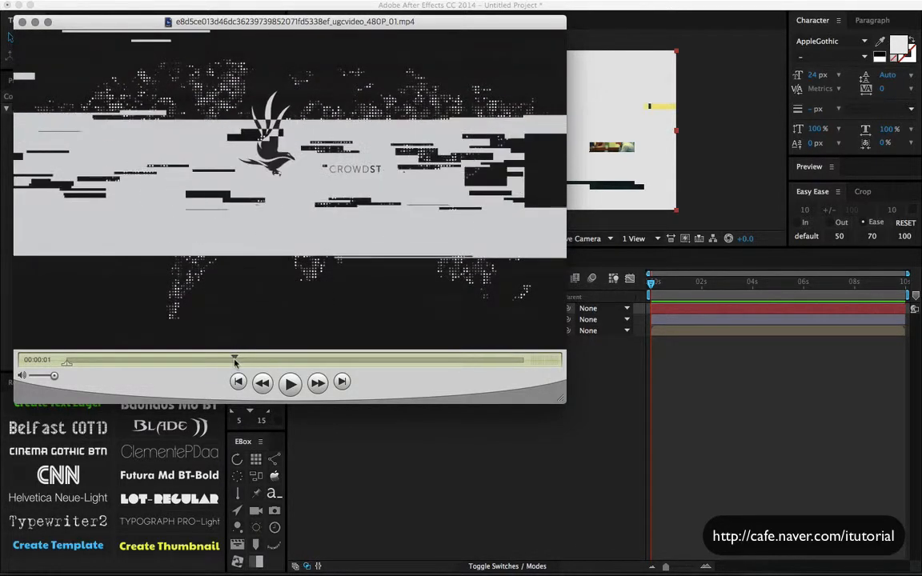
left_click(517, 448)
Open the matte composition and show layer names instead of source names in its timeline
left_click(406, 259)
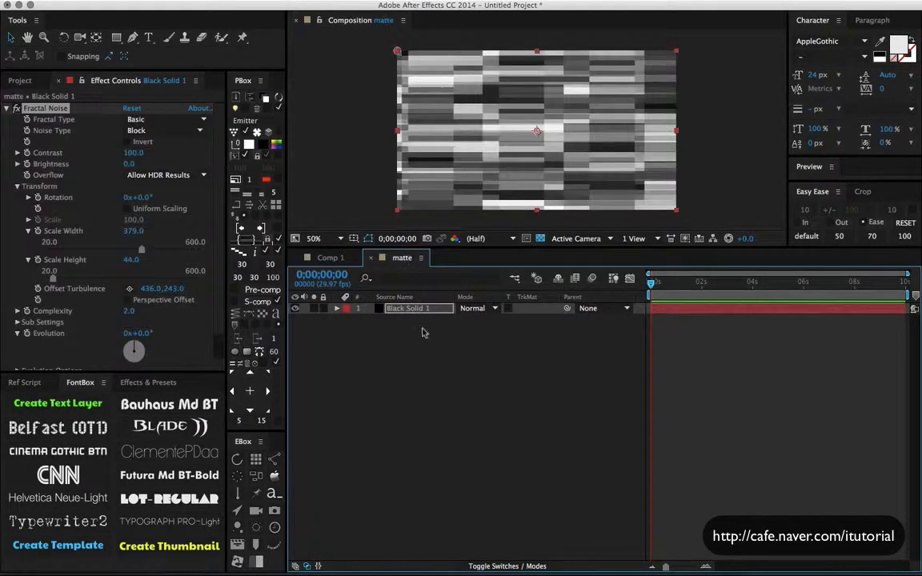
left_click(413, 319)
left_click(410, 298)
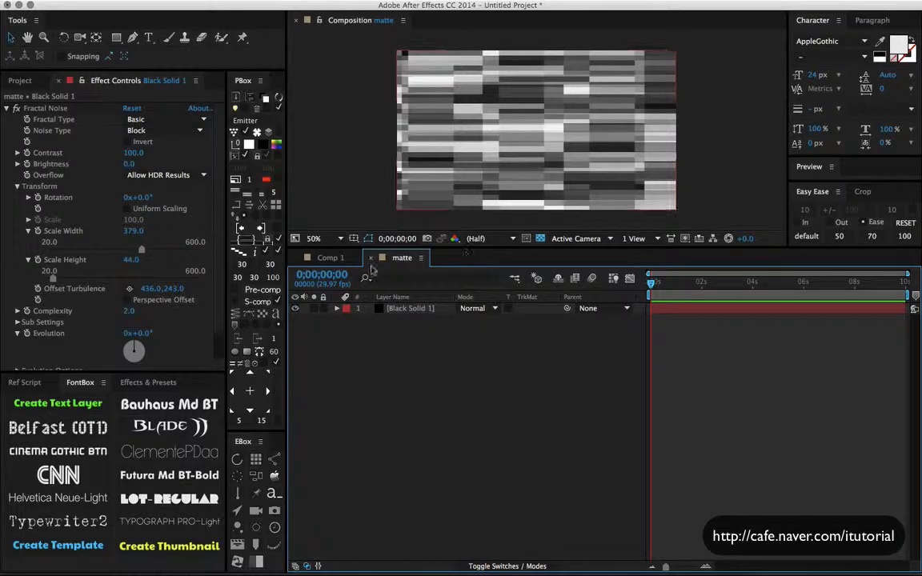
Back in Comp 1, set the white solid's Gradient Wipe transition completion to 0%
left_click(330, 257)
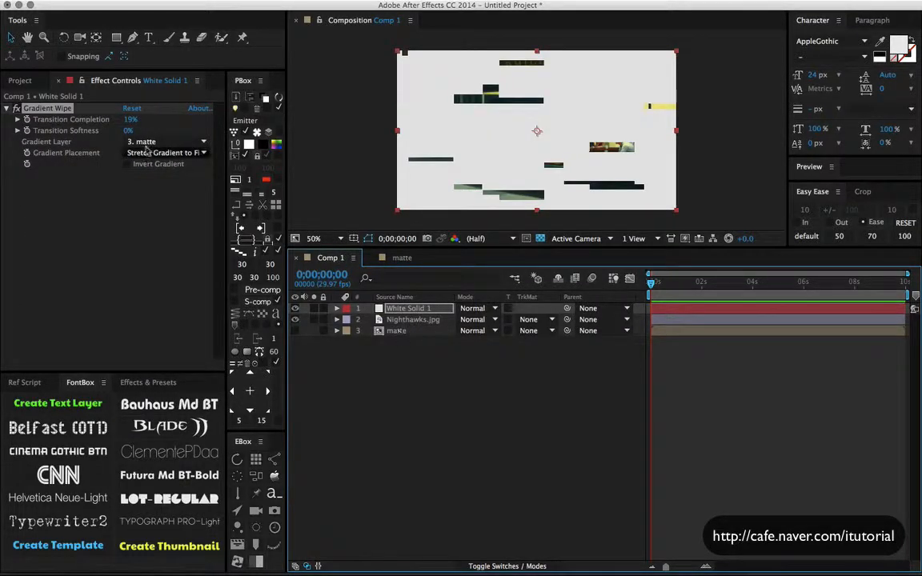
mouse_move(130, 120)
left_mouse_down()
mouse_move(160, 119)
mouse_move(117, 120)
mouse_move(136, 122)
mouse_move(128, 128)
mouse_move(112, 120)
left_mouse_up()
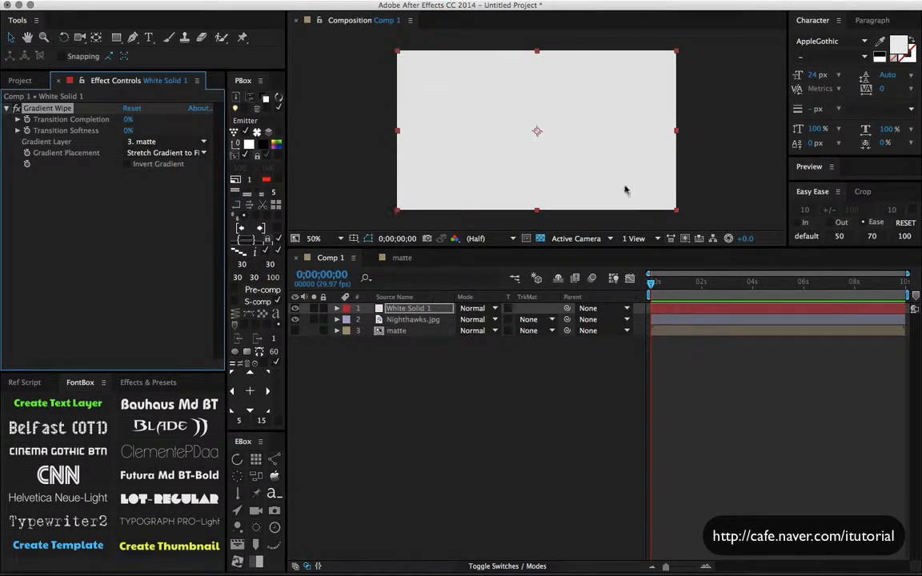
In the matte composition, collapse the Fractal Noise settings and create a new black 872 x 486 px solid above the noise layer
double_click(398, 330)
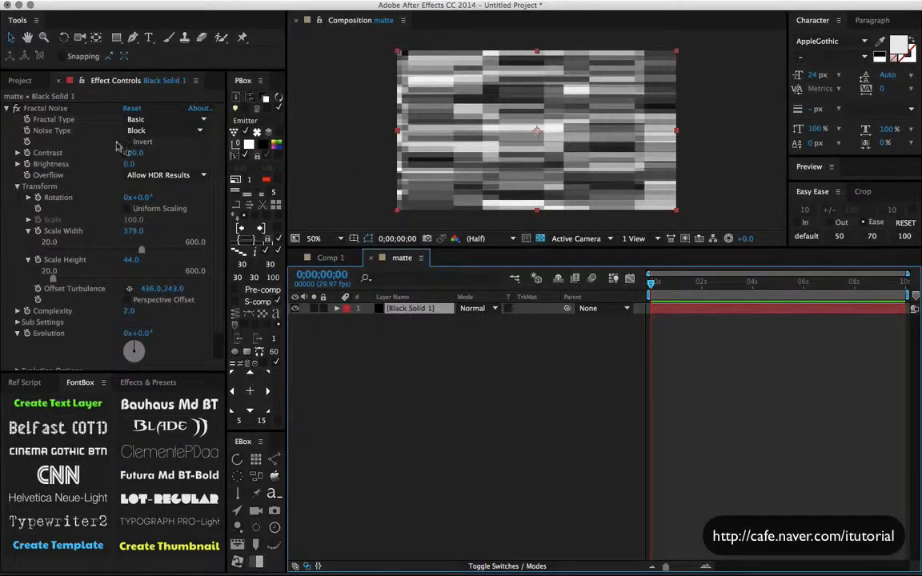
left_click(7, 110)
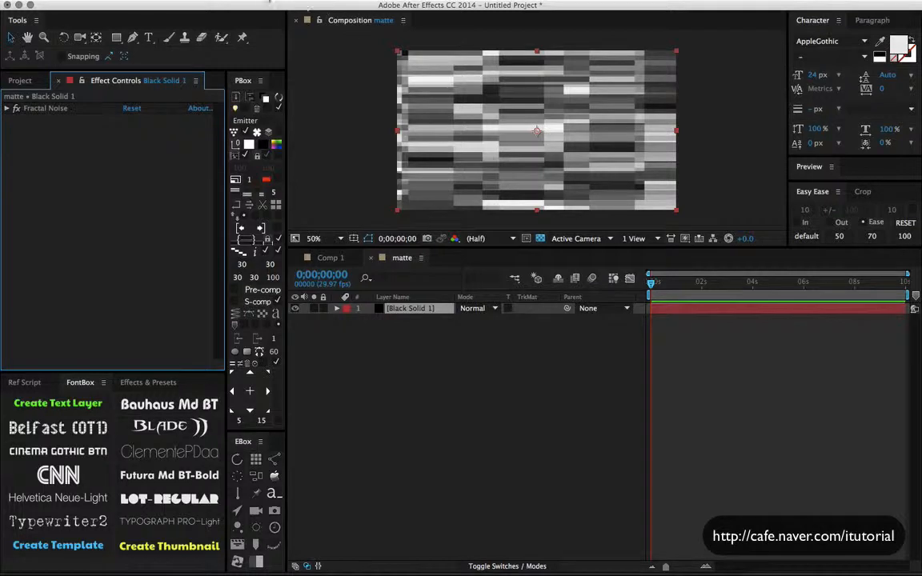
left_click(268, 0)
left_click(468, 436)
left_click(244, 2)
mouse_move(215, 10)
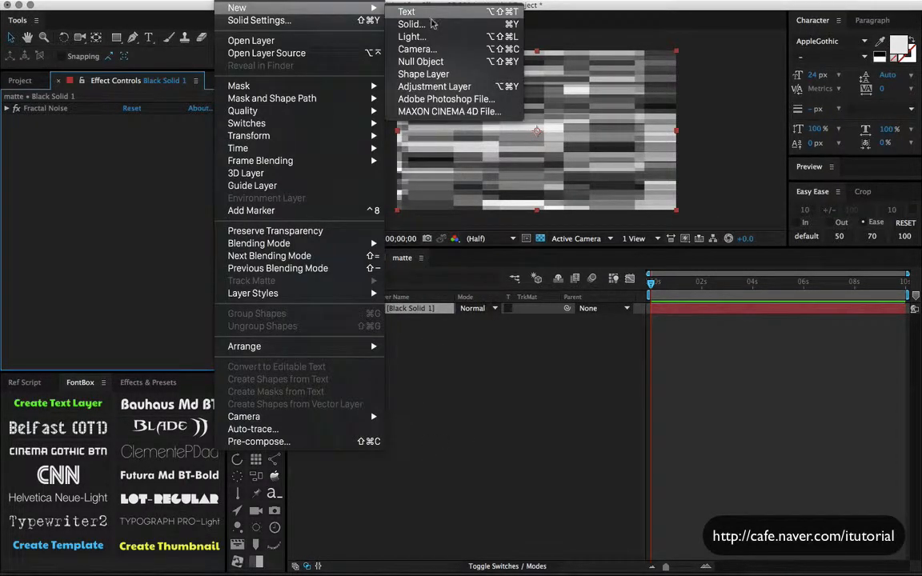
left_click(411, 24)
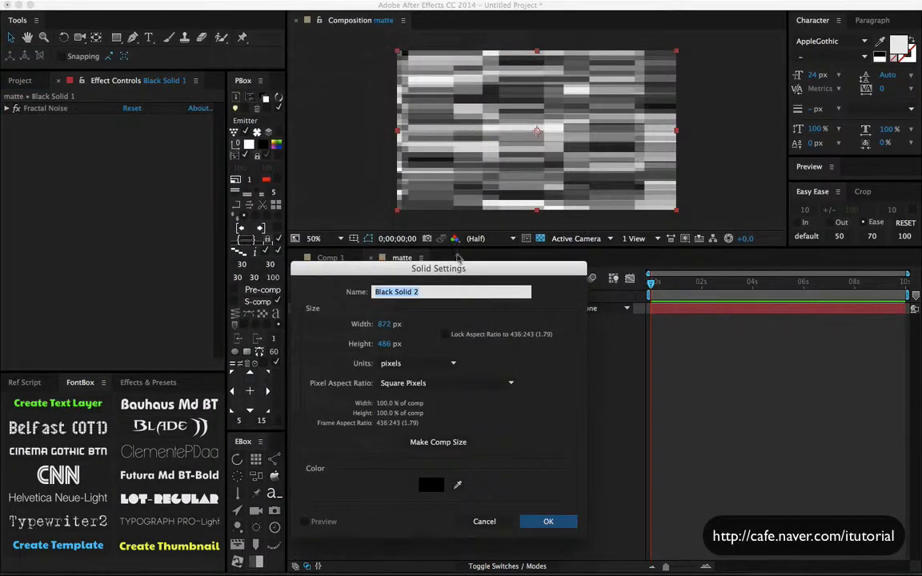
left_click_drag(457, 256, 471, 131)
left_click(545, 395)
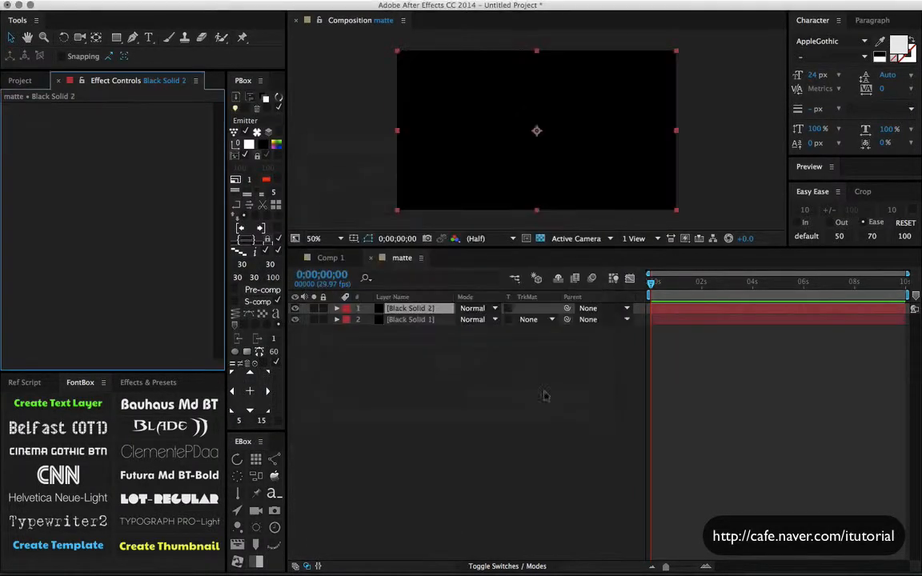
Apply the Gradient Ramp effect to the new black solid in the matte composition
left_click(270, 0)
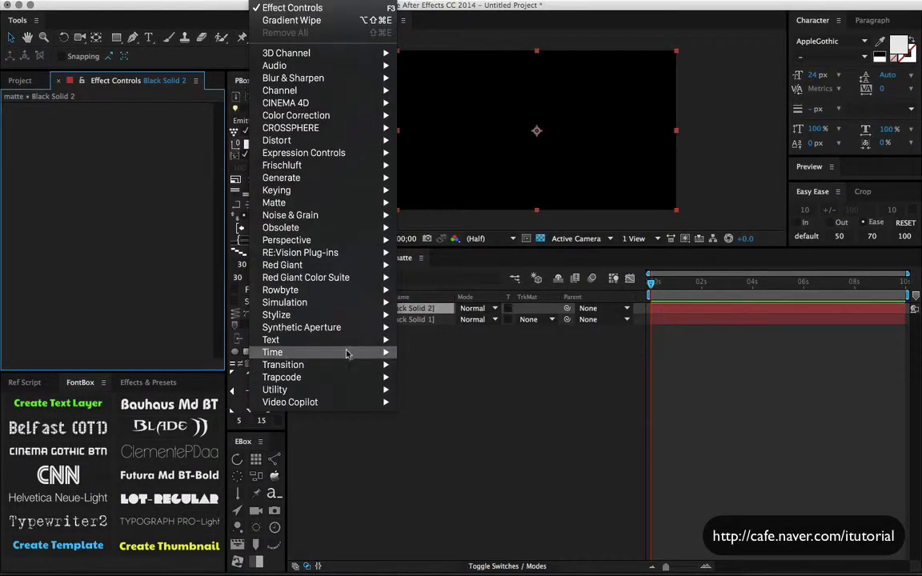
mouse_move(376, 190)
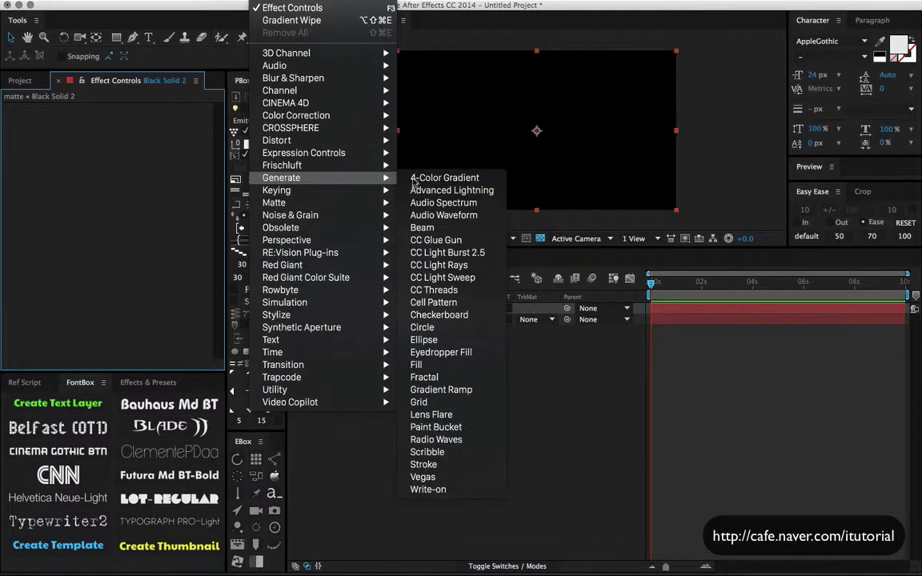
left_click(445, 390)
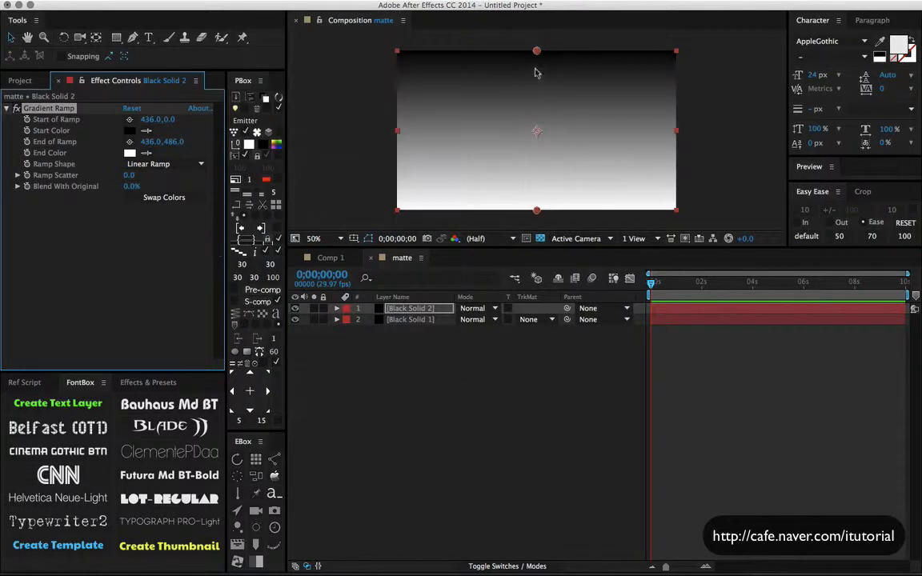
Run the ramp horizontally from about 874,246 to about -12,244 and set the ramp solid's blending mode to Multiply
left_click_drag(536, 54, 676, 136)
left_click_drag(536, 210, 389, 135)
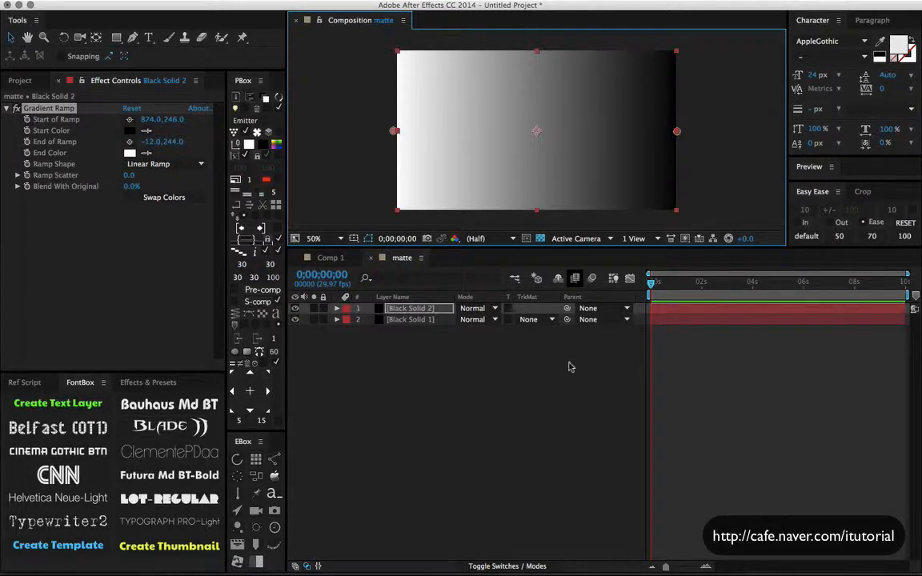
left_click(477, 308)
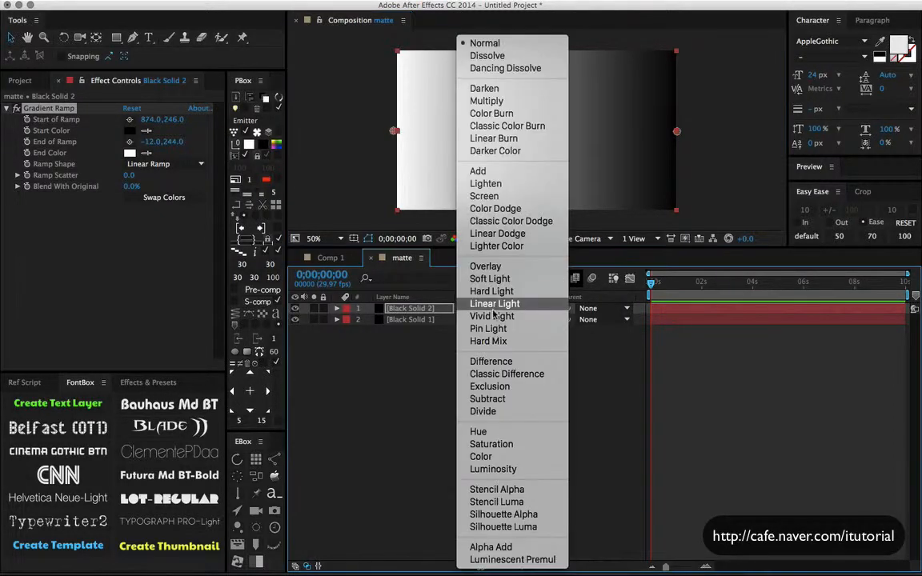
left_click(499, 102)
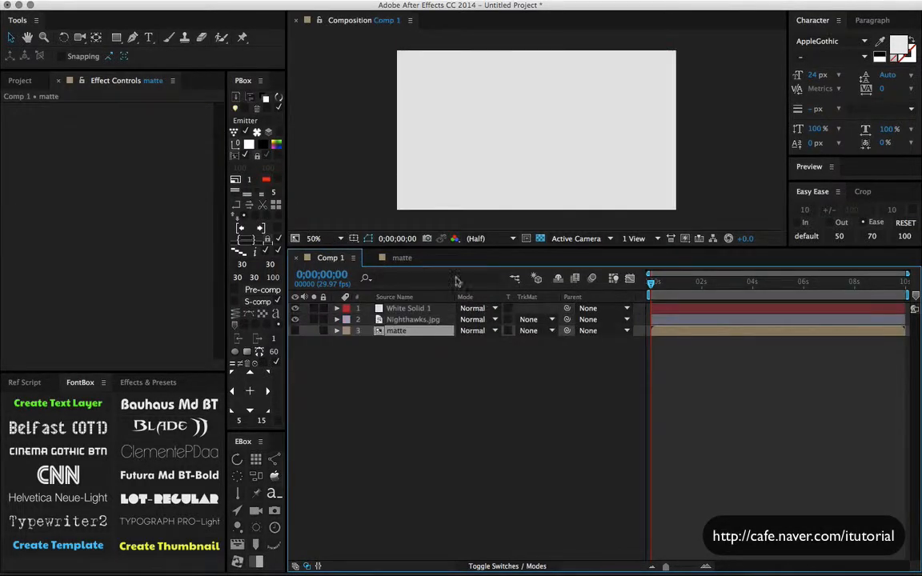
In Comp 1, preview the wipe by scrubbing the white solid's Gradient Wipe transition completion, ending at 0%
left_click(330, 257)
key("super+Up")
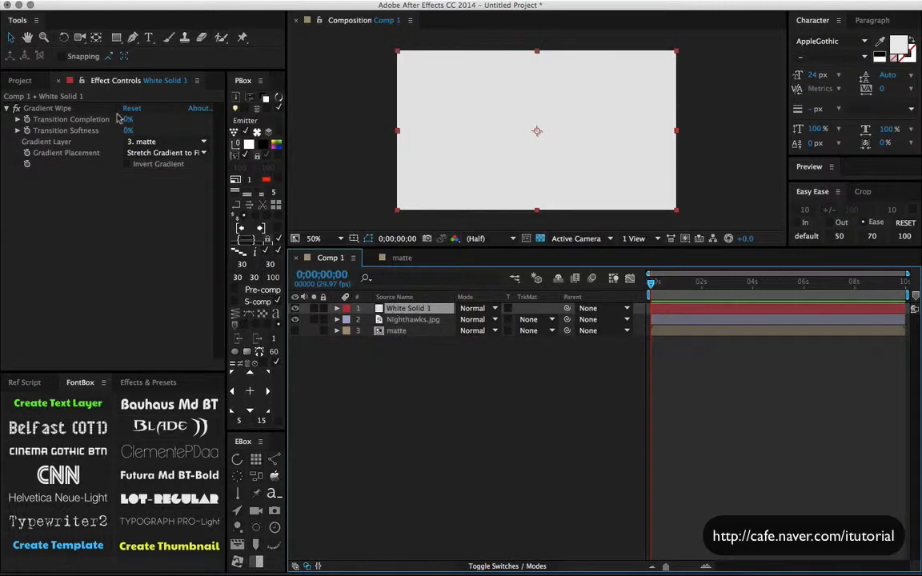
left_click_drag(128, 119, 104, 119)
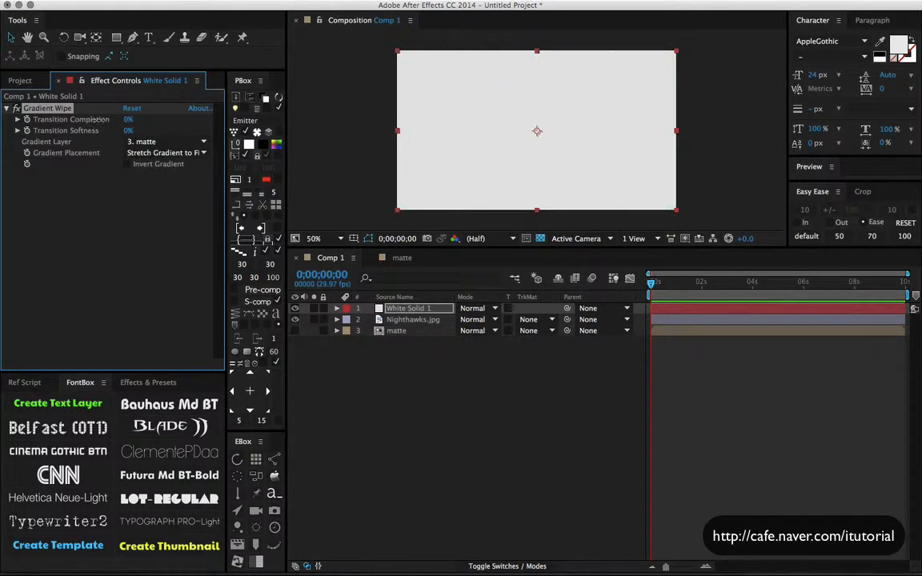
Switch to QuickTime Player and scrub the reference video between one and two seconds to examine the direction of its block wipe
mouse_move(620, 573)
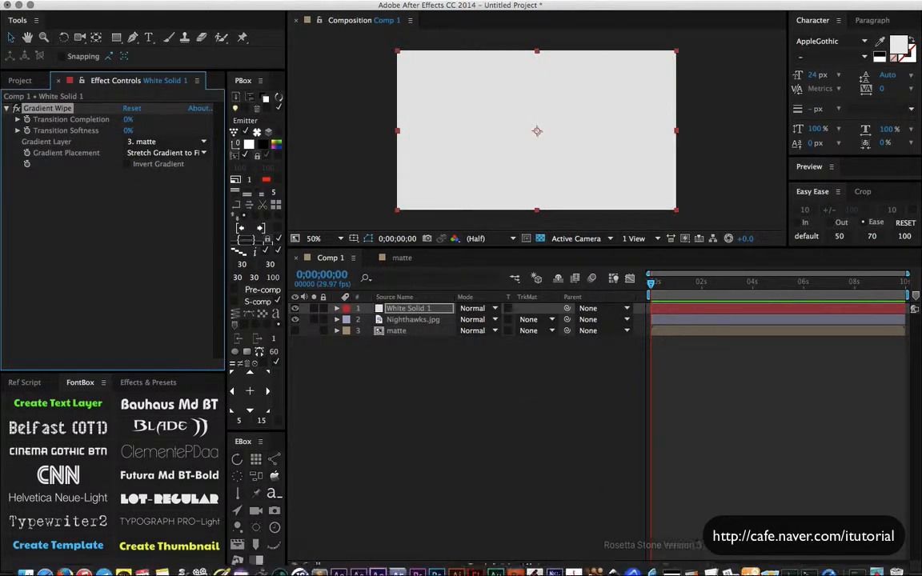
left_click(829, 564)
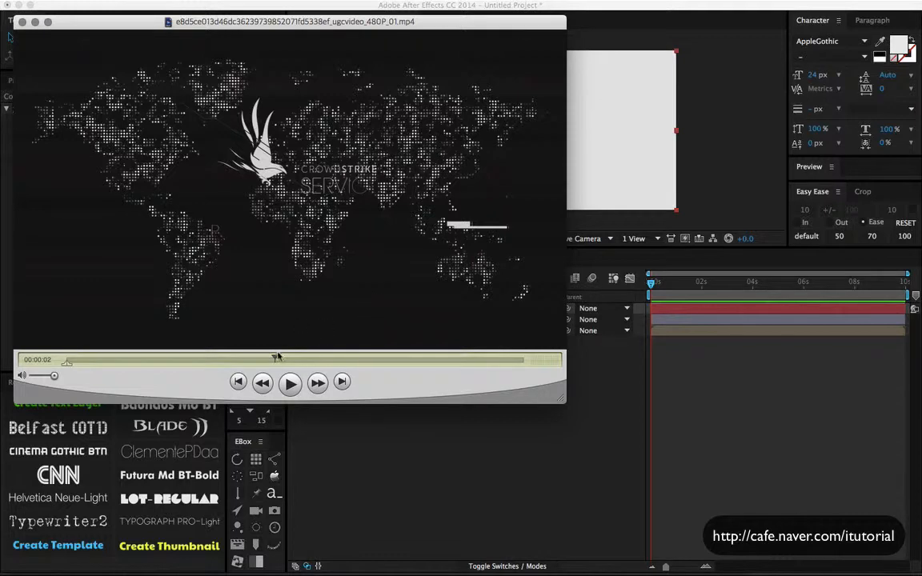
left_click_drag(274, 359, 242, 359)
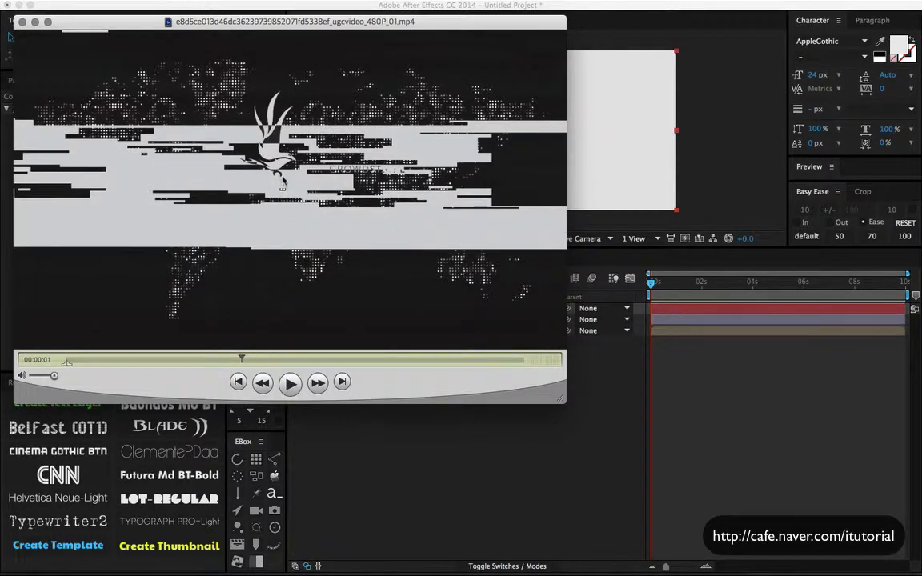
left_click_drag(243, 361, 271, 361)
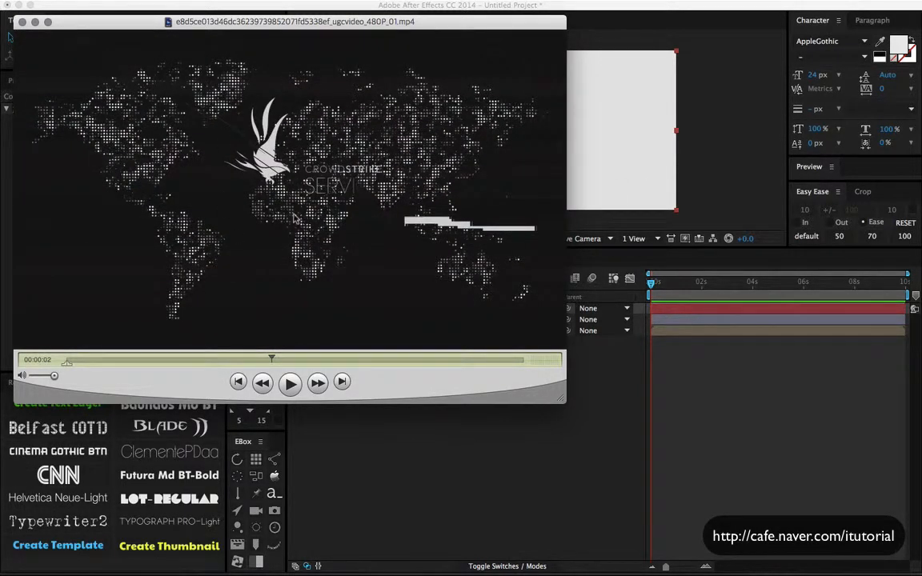
Switch back to After Effects and remove the Gradient Ramp effect from the upper black solid in the matte composition
left_click(420, 416)
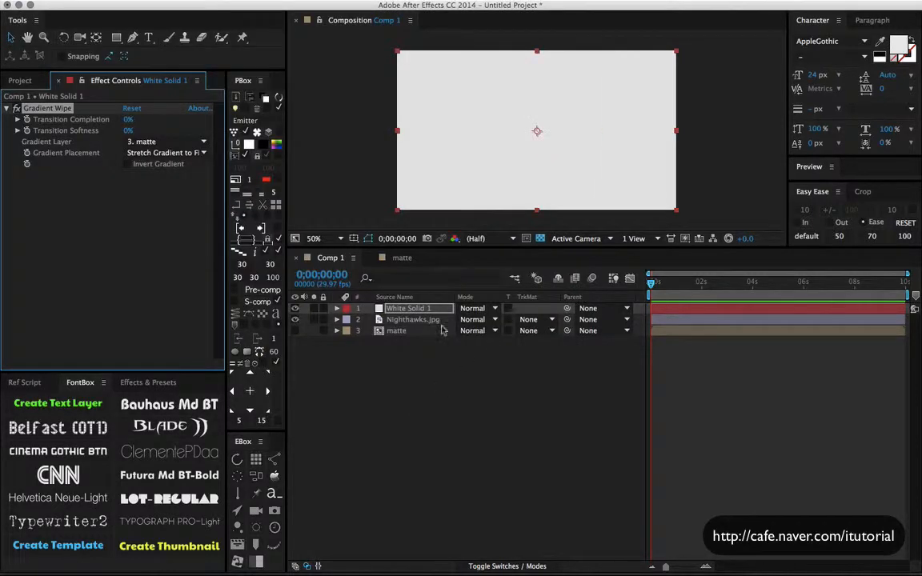
double_click(396, 330)
left_click(394, 309)
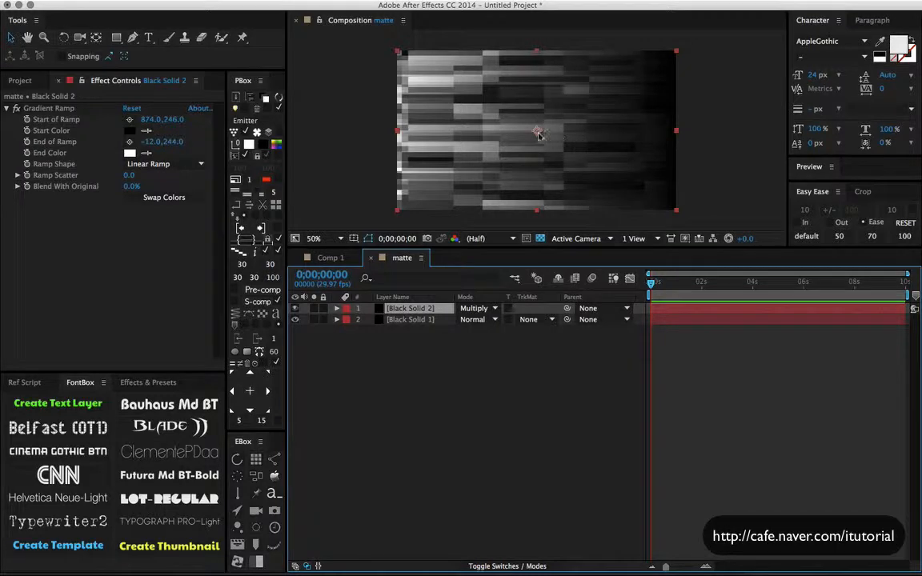
left_click(57, 110)
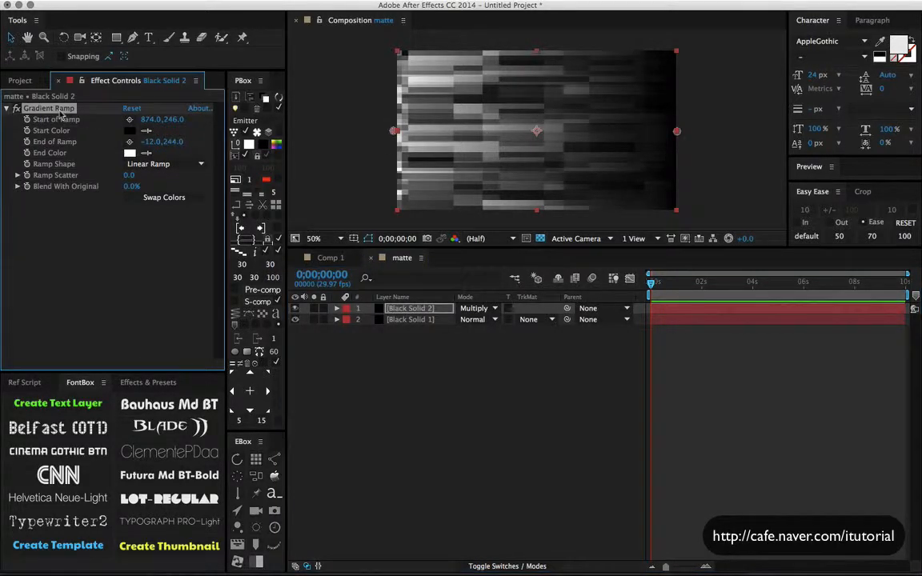
key("Delete")
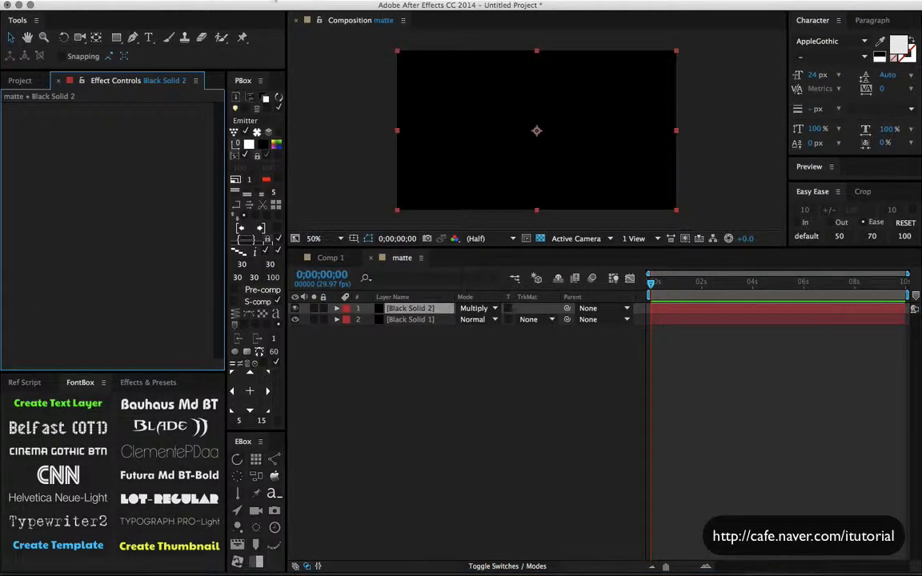
Apply the CC Light Sweep effect to the upper black solid in the matte composition
left_click(274, 0)
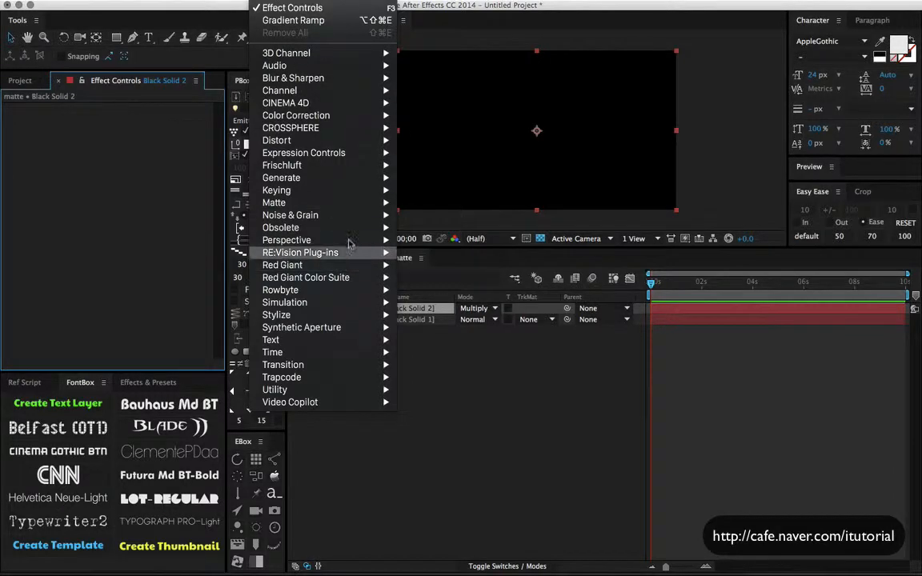
mouse_move(359, 189)
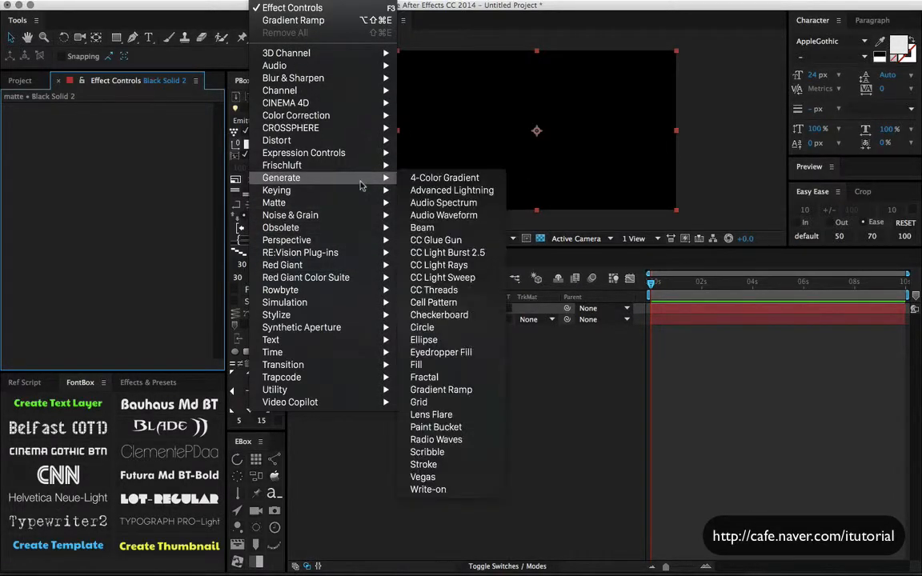
left_click(447, 277)
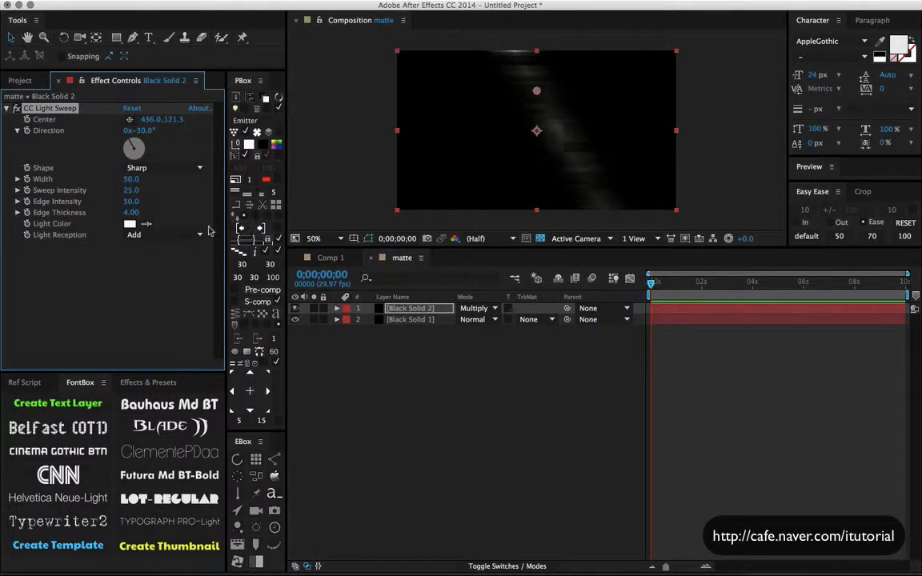
Set the light sweep's light reception to Composite, its shape to Smooth and its direction to 0°
left_click(160, 234)
left_click(173, 261)
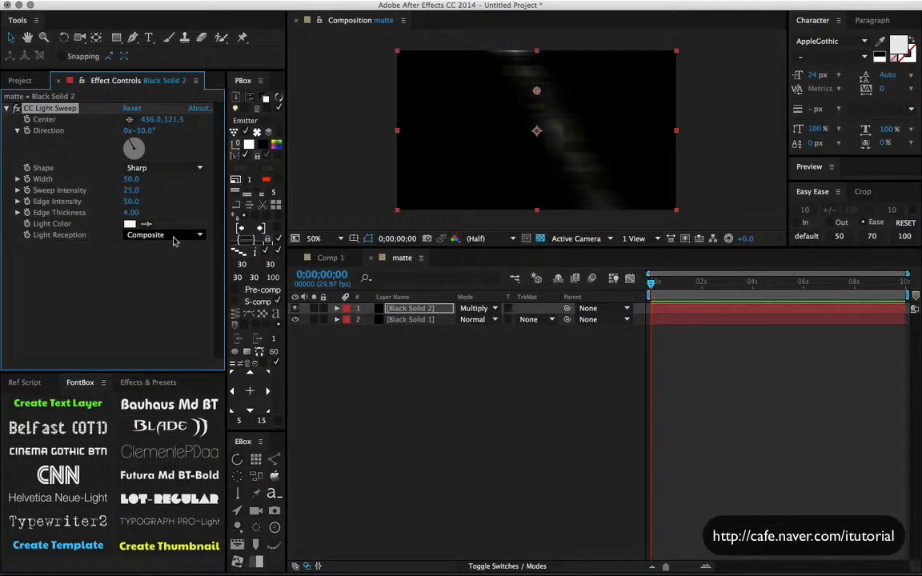
left_click(161, 167)
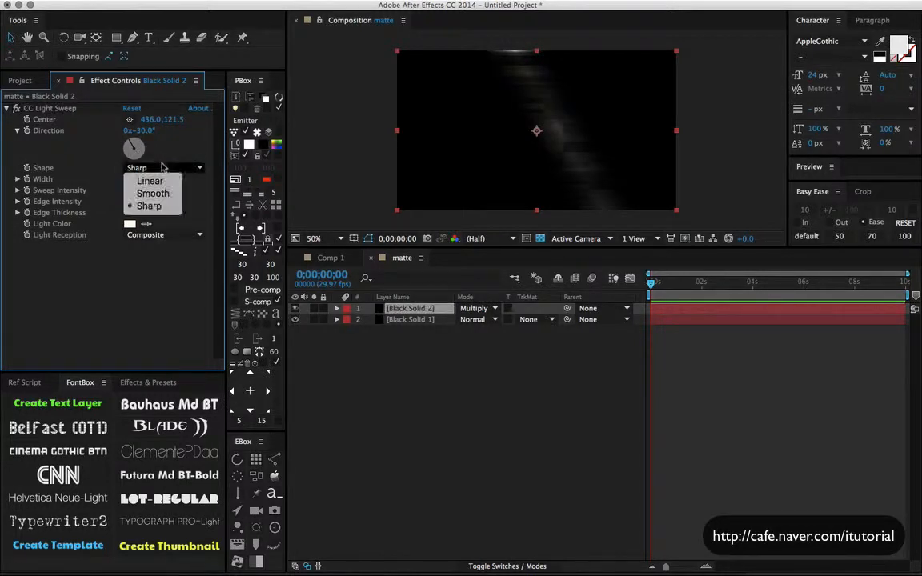
left_click(150, 193)
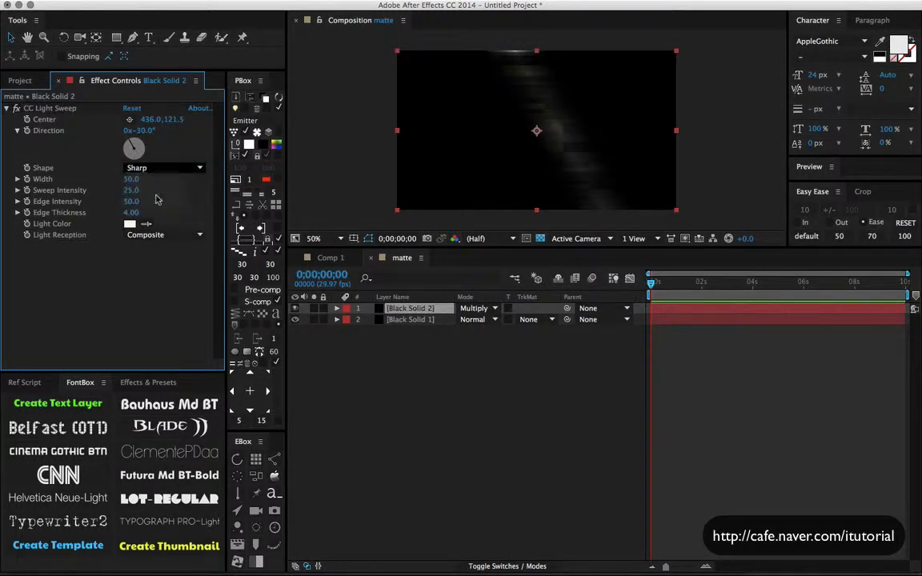
left_click(144, 131)
type("0")
key("Return")
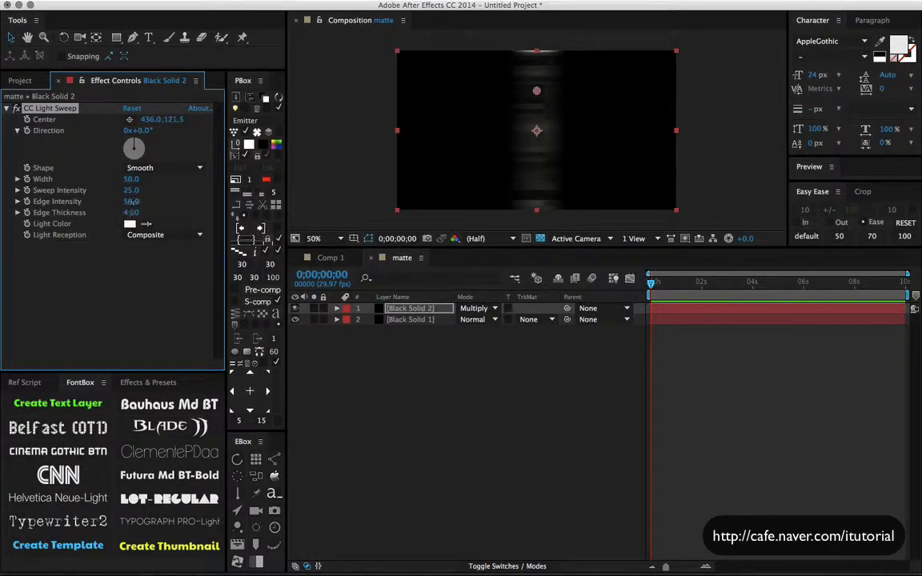
Set the light sweep's width to 243, sweep intensity to 55, and edge intensity and edge thickness to 0
left_click_drag(132, 202, 58, 203)
left_click_drag(130, 181, 210, 181)
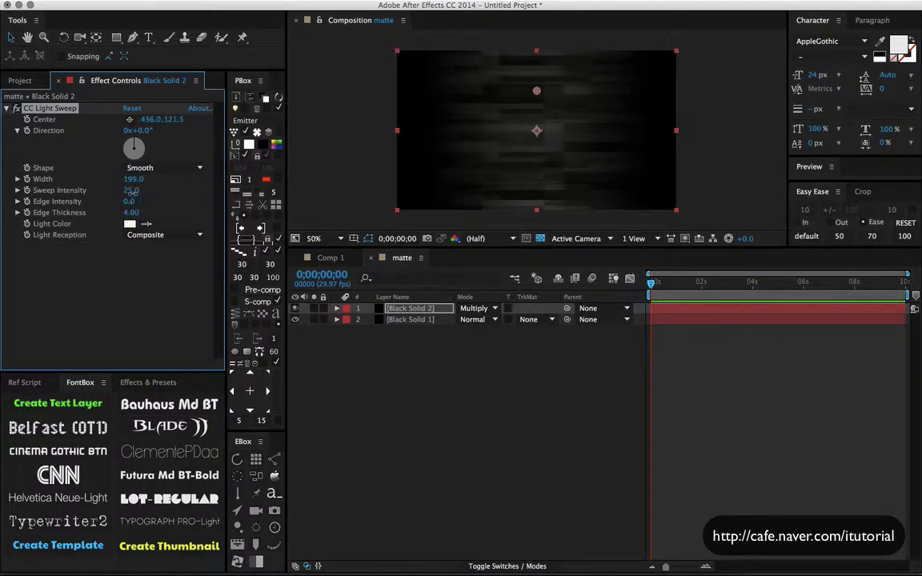
left_click_drag(131, 191, 24, 219)
left_click_drag(134, 180, 174, 179)
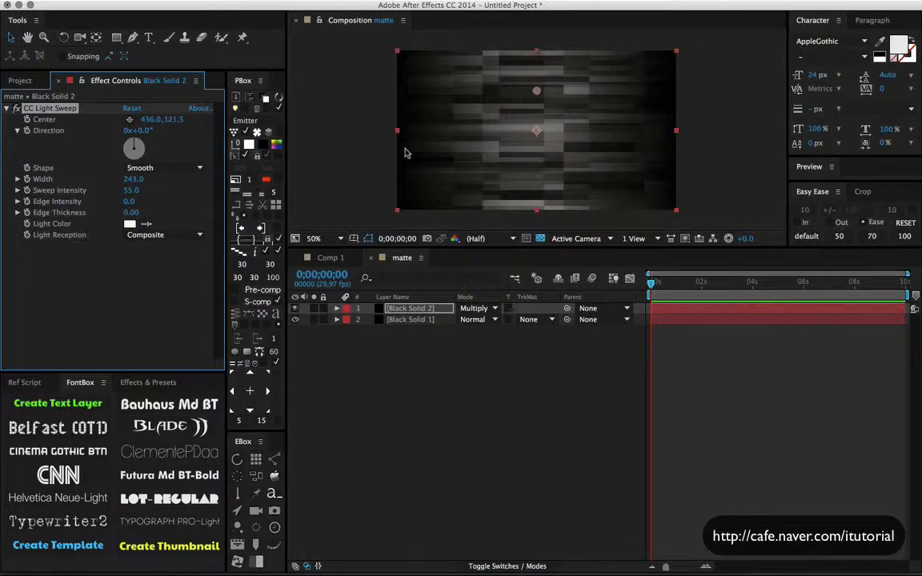
In Comp 1, scrub the white solid's Gradient Wipe transition completion to preview the wipe, ending at 0%
left_click(330, 258)
left_click(408, 308)
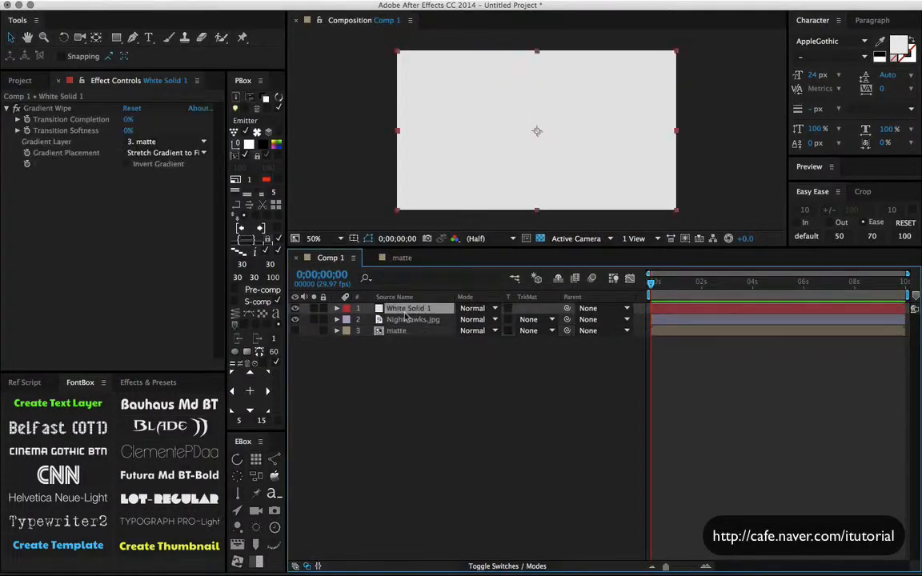
left_click_drag(127, 119, 106, 119)
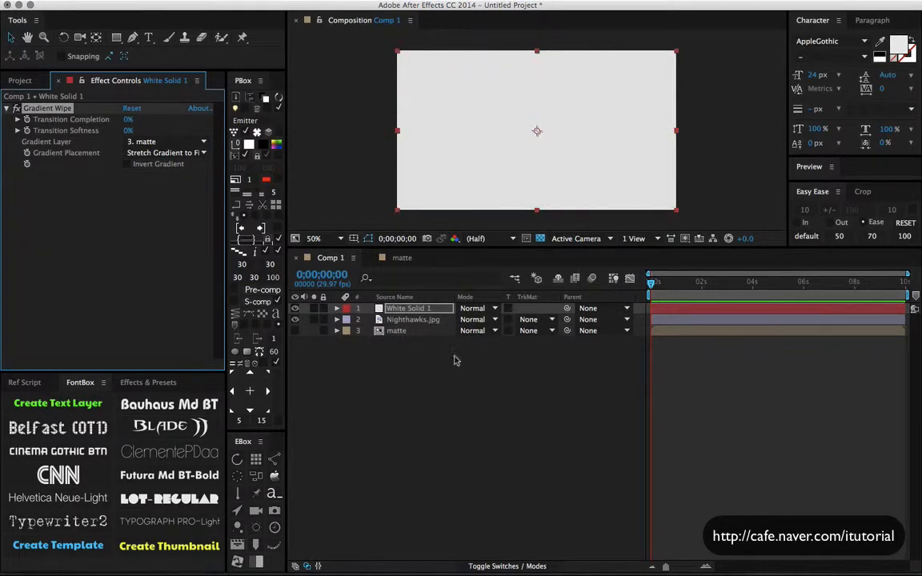
Move the light sweep's center to 626,121.5 in the matte composition, set its width to 420, and preview the wipe in Comp 1
double_click(400, 330)
left_click(404, 308)
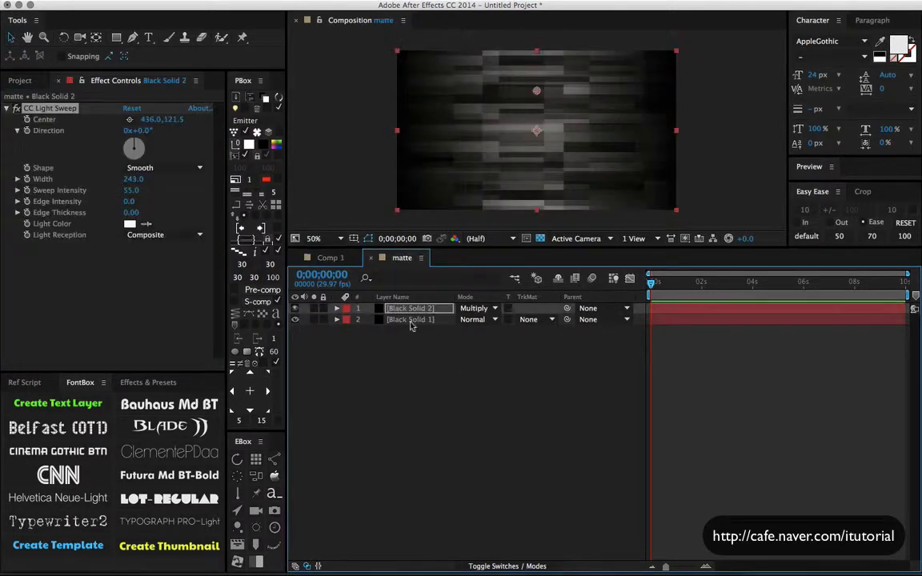
left_click_drag(150, 120, 274, 124)
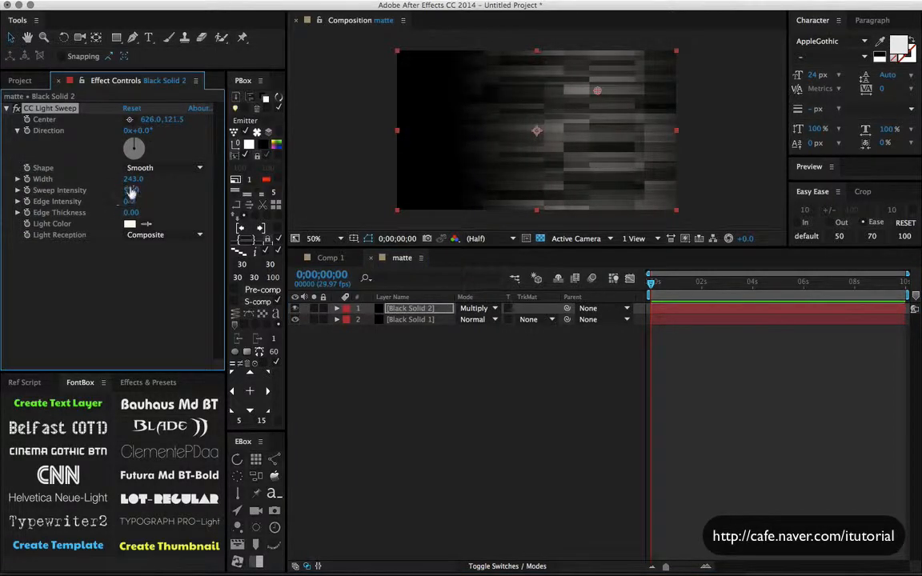
mouse_move(133, 179)
left_mouse_down()
mouse_move(210, 179)
mouse_move(214, 164)
left_mouse_up()
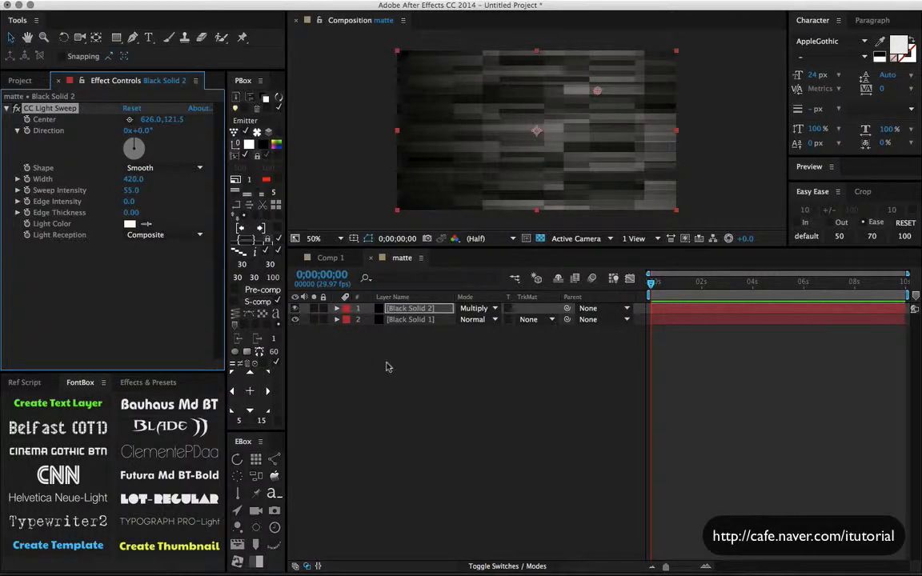
left_click(344, 258)
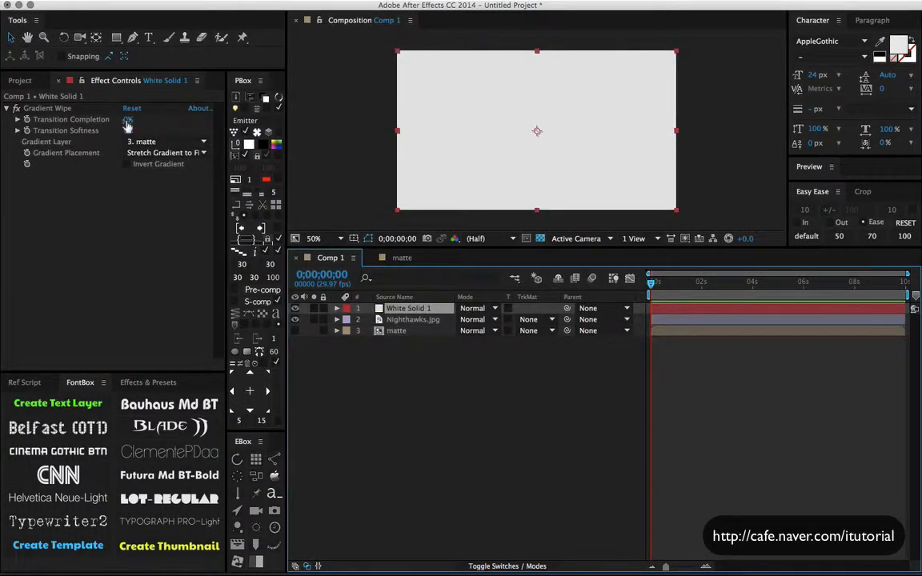
left_click_drag(128, 119, 109, 122)
Switch to QuickTime Player and scrub the reference video around one second to examine the shape of its block wipe
mouse_move(862, 569)
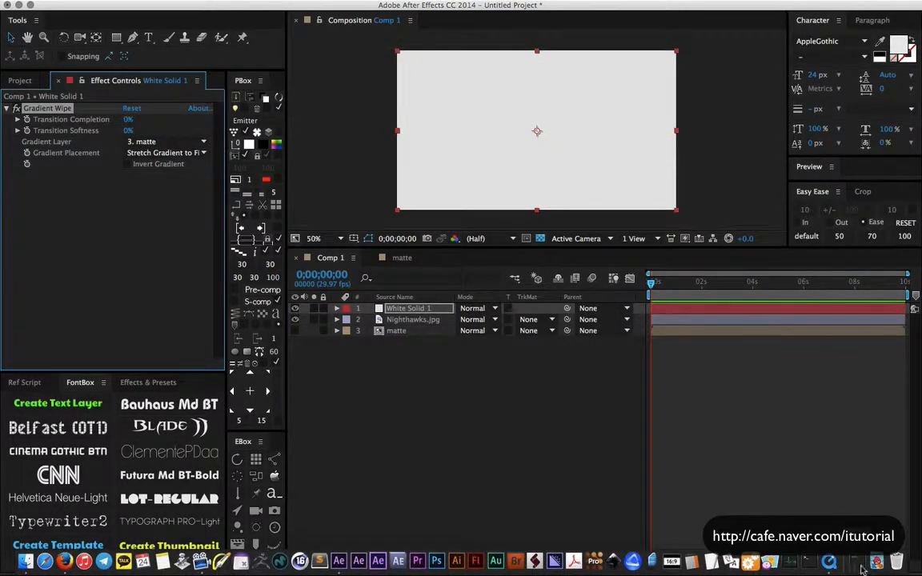
left_click(833, 565)
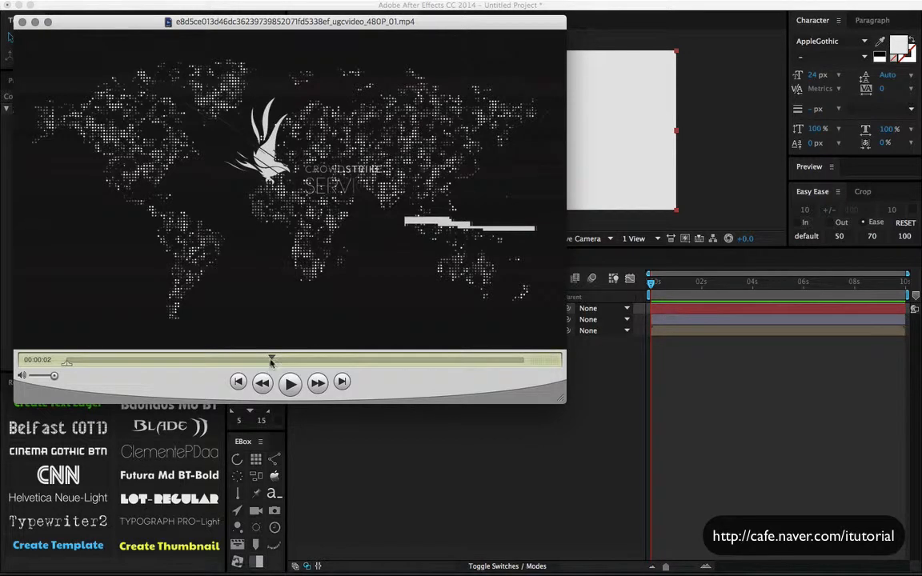
left_click_drag(267, 361, 227, 364)
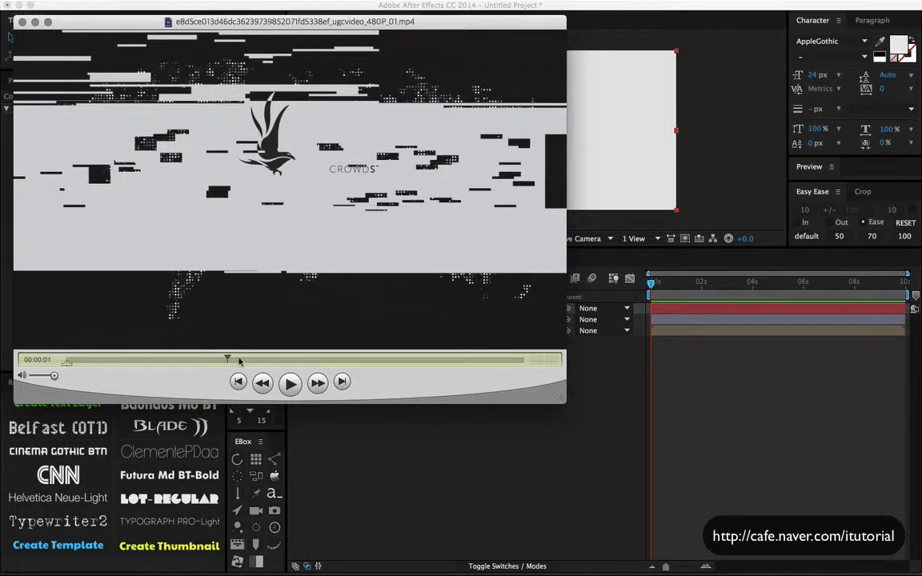
mouse_move(227, 363)
left_mouse_down()
mouse_move(202, 364)
mouse_move(224, 364)
left_mouse_up()
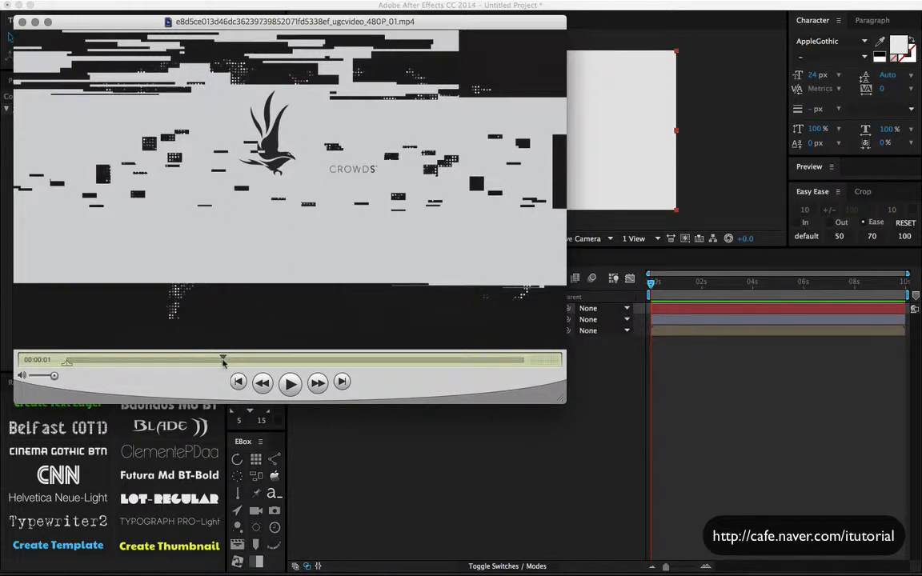
left_click_drag(223, 363, 230, 362)
Back in After Effects, squash both black solids in the matte composition vertically into a central band just under half the frame height
left_click(444, 417)
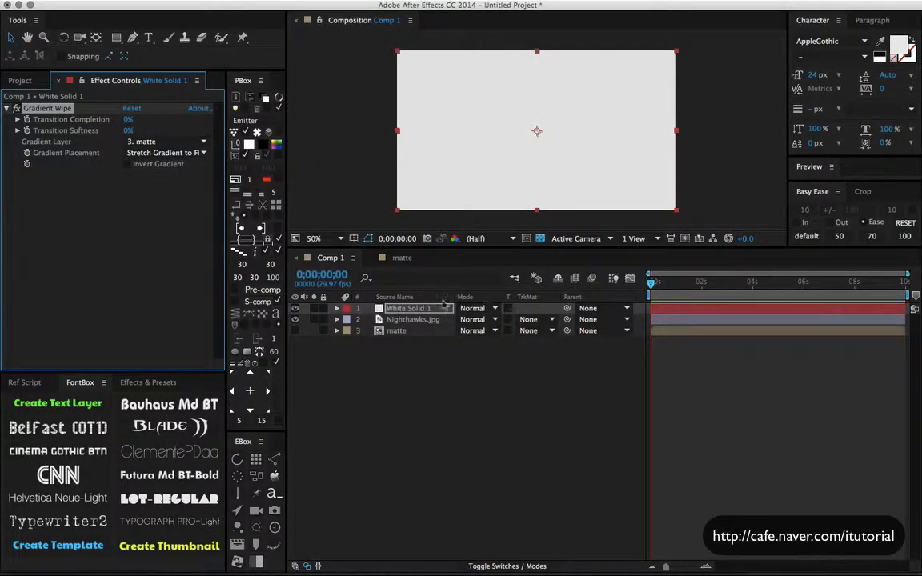
double_click(404, 330)
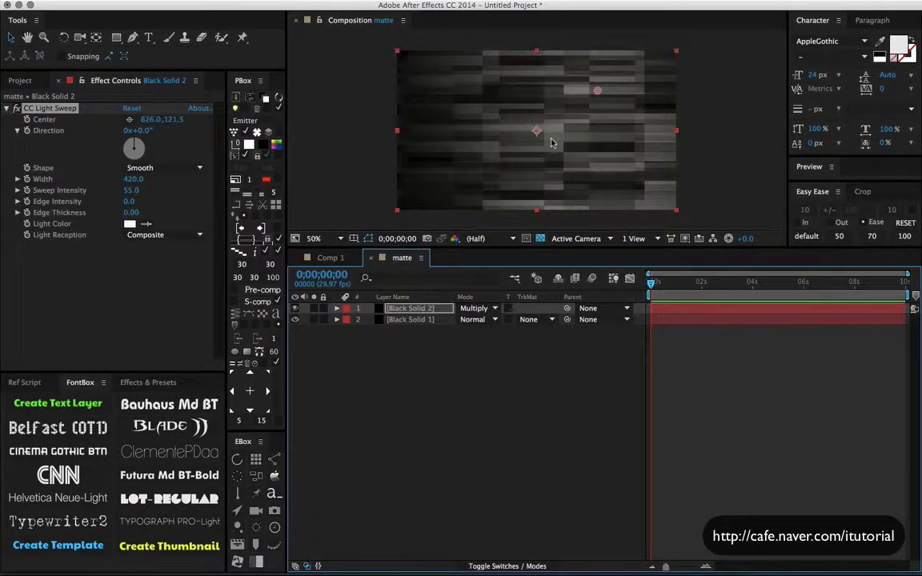
left_click(412, 320)
left_click_drag(428, 343, 406, 304)
left_click_drag(536, 213, 535, 173)
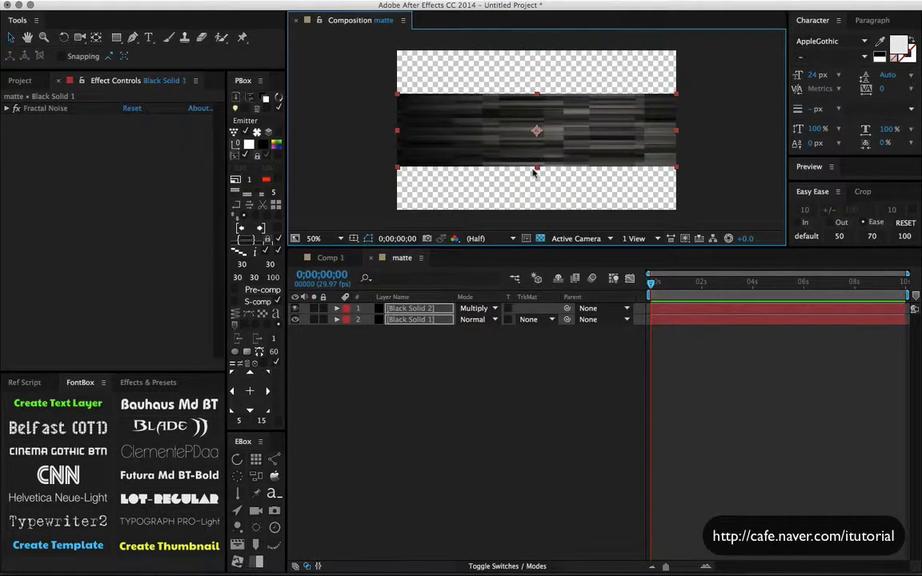
Preview the band-shaped wipe in Comp 1 by scrubbing the white solid's transition completion, ending at 0%
left_click(328, 258)
left_click(406, 308)
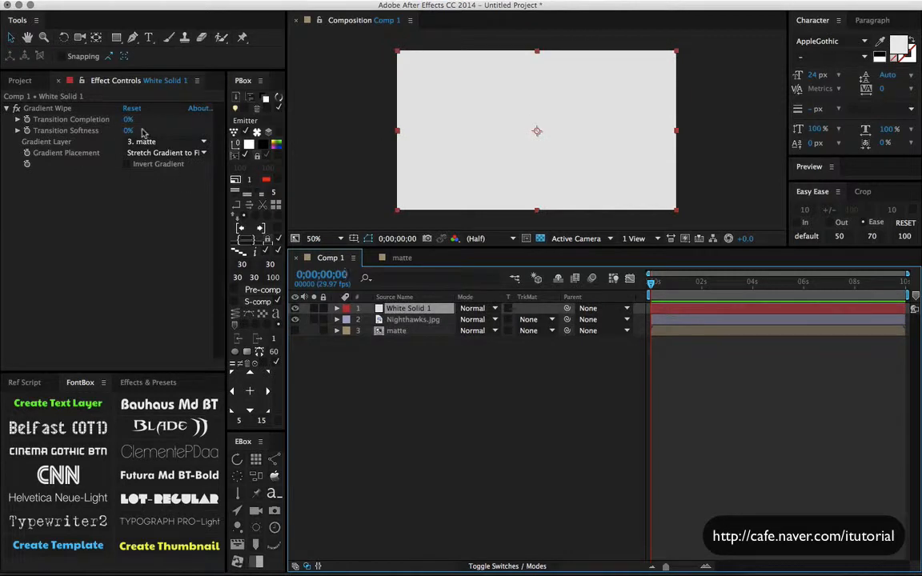
mouse_move(127, 119)
left_mouse_down()
mouse_move(139, 119)
mouse_move(120, 119)
left_mouse_up()
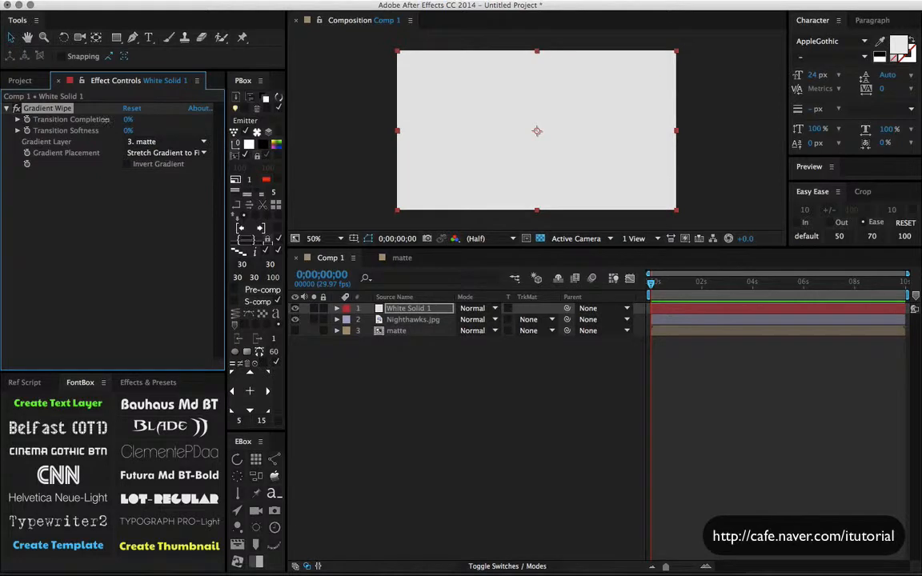
Add a composition-sized white (FFFFFF) solid to the matte composition and place it beneath both black solids
double_click(397, 331)
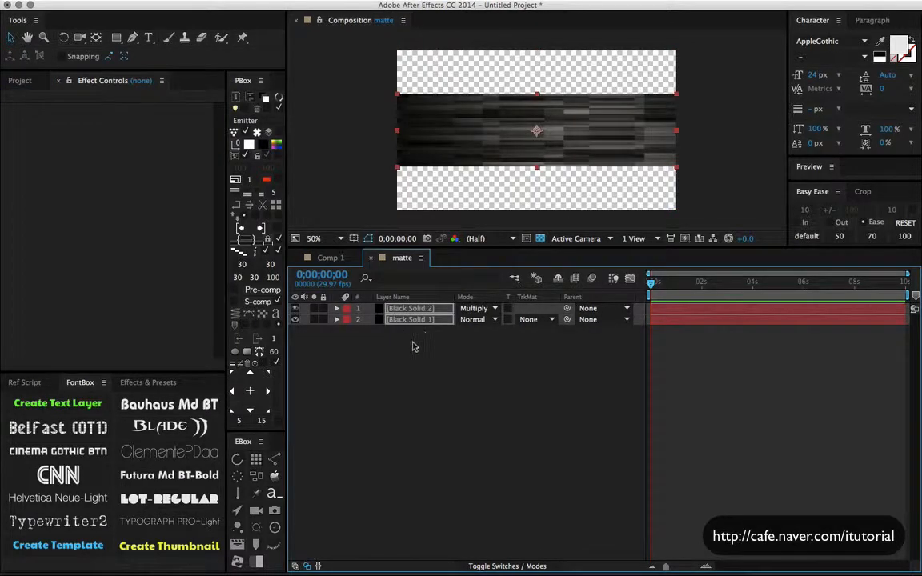
left_click(237, 1)
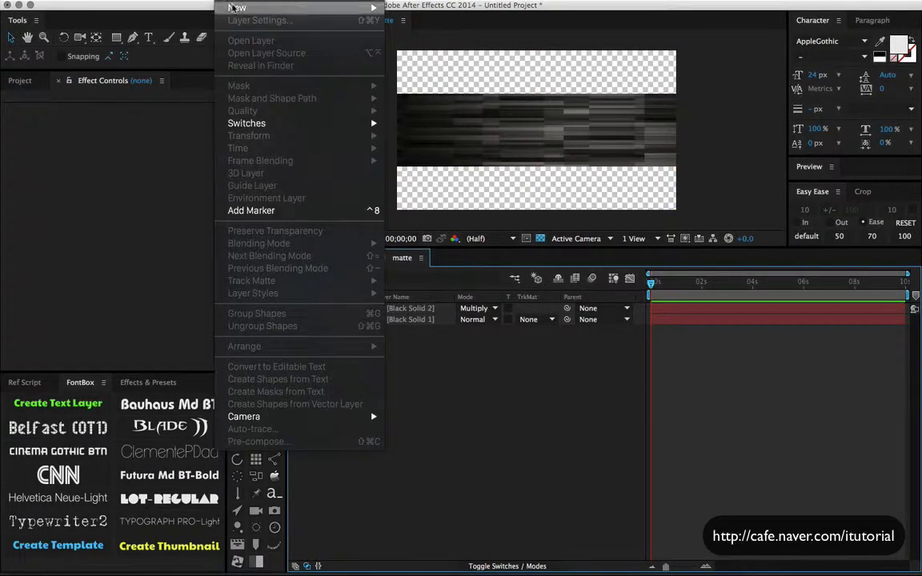
mouse_move(237, 8)
left_click(400, 25)
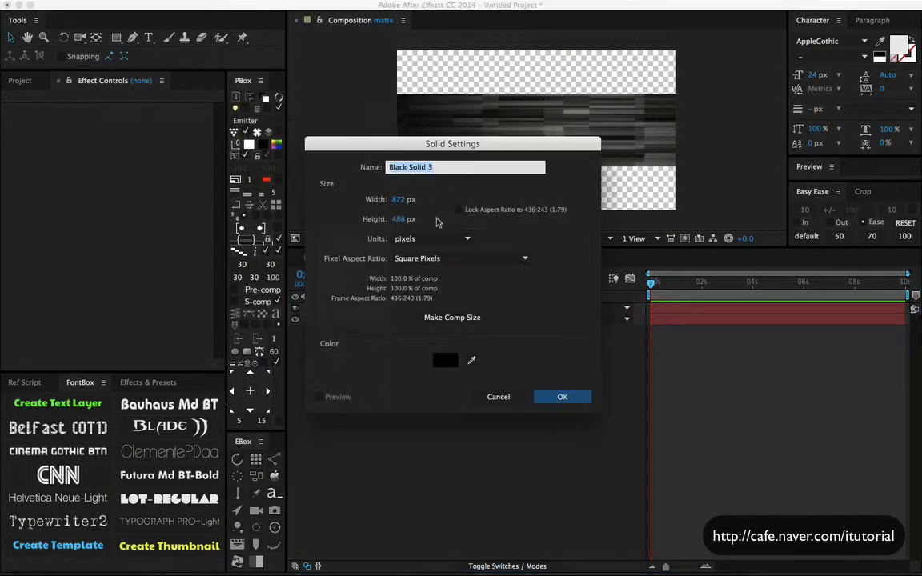
left_click(446, 360)
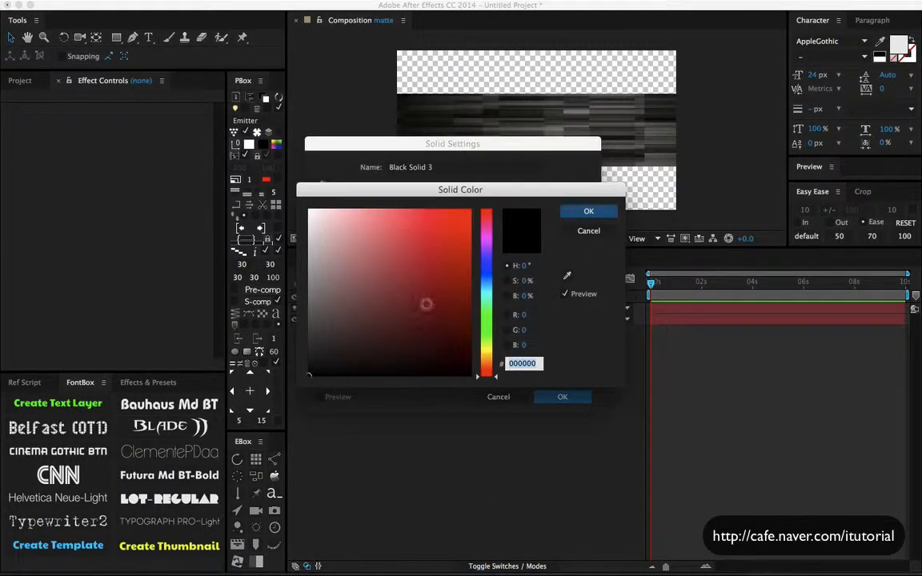
type("FFFFFF")
key("Tab")
left_click(588, 212)
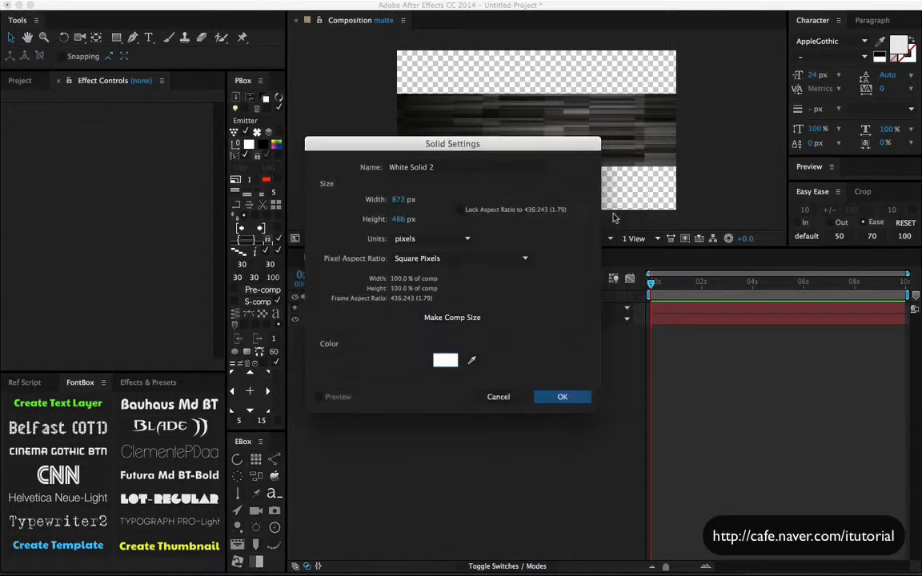
left_click(552, 397)
left_click_drag(429, 310, 432, 339)
Scrub the matte composition, and preview White Solid 1's Gradient Wipe in Comp 1 by varying Transition Completion, ending at 0%
left_click_drag(665, 282, 673, 293)
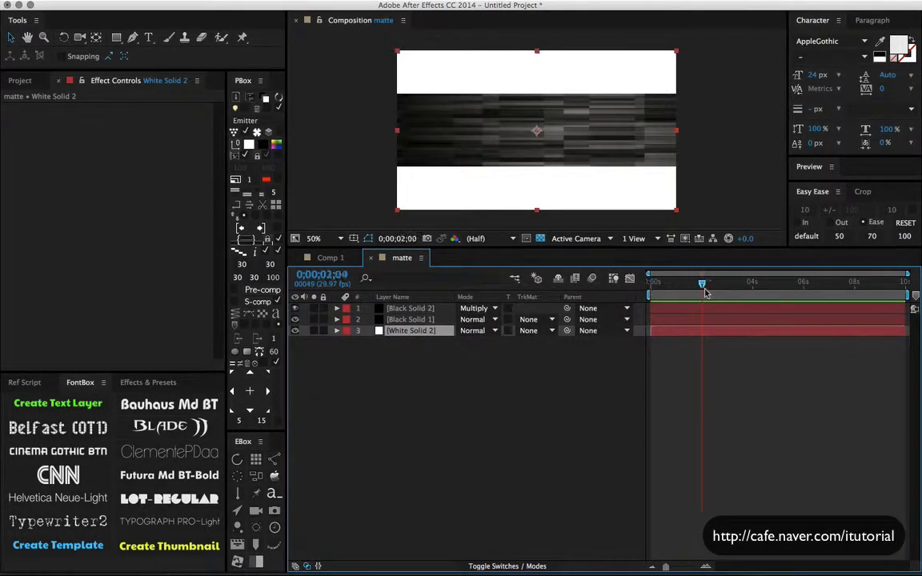
left_click(314, 260)
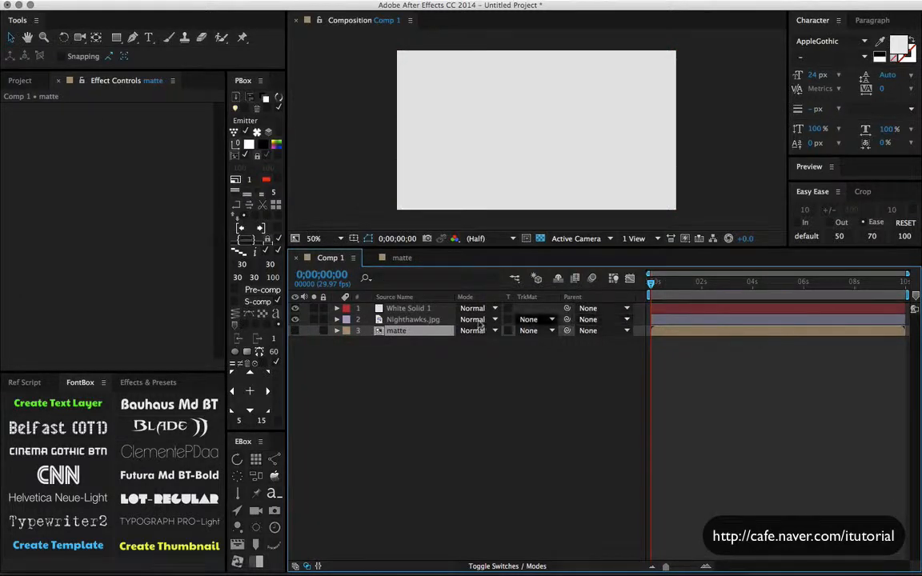
left_click(408, 308)
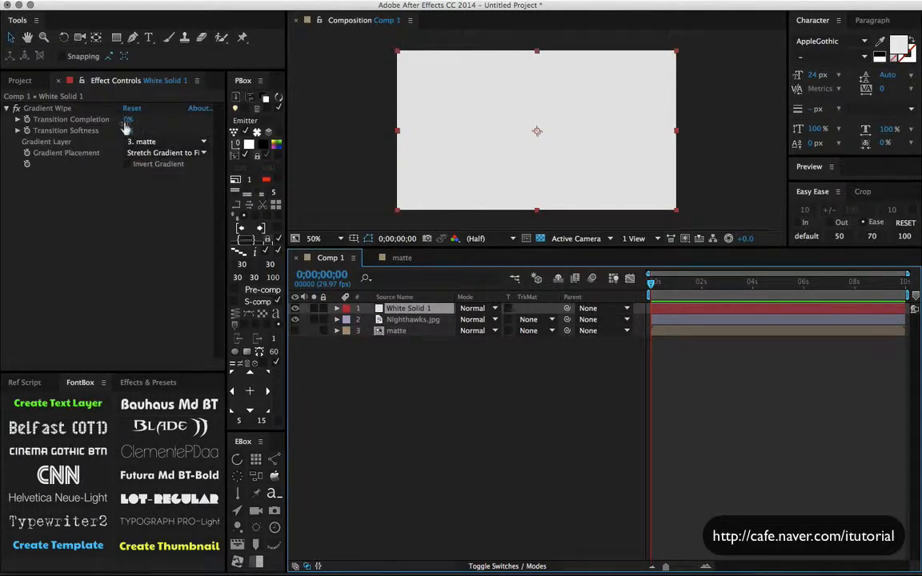
left_click_drag(126, 120, 87, 120)
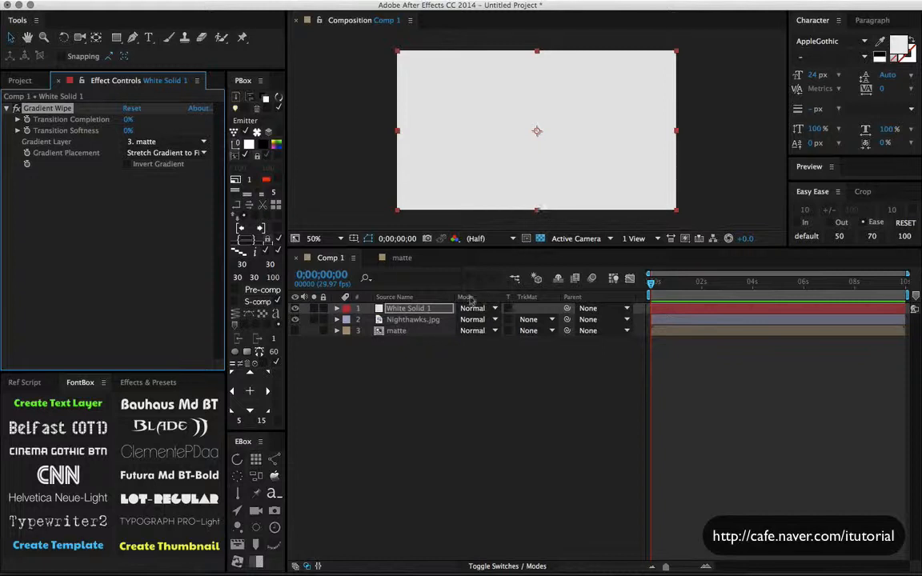
In the matte composition, add a full-layer rectangular mask to White Solid 2 and keyframe its Mask Path at 0 seconds
double_click(404, 330)
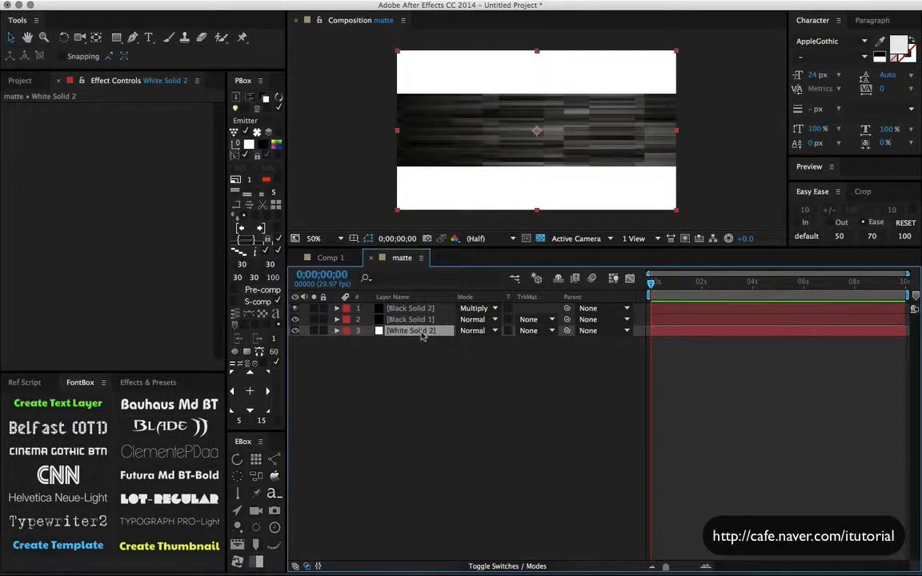
double_click(117, 39)
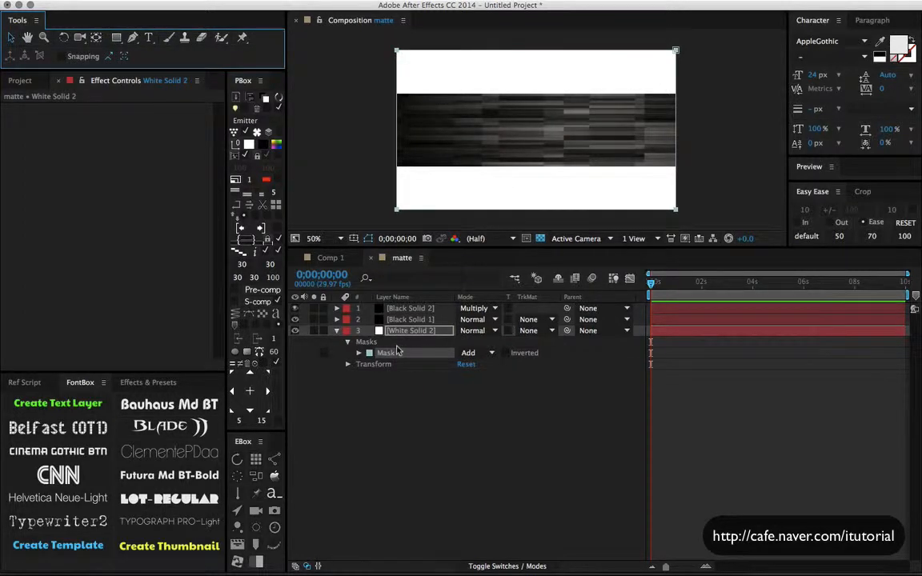
key("m")
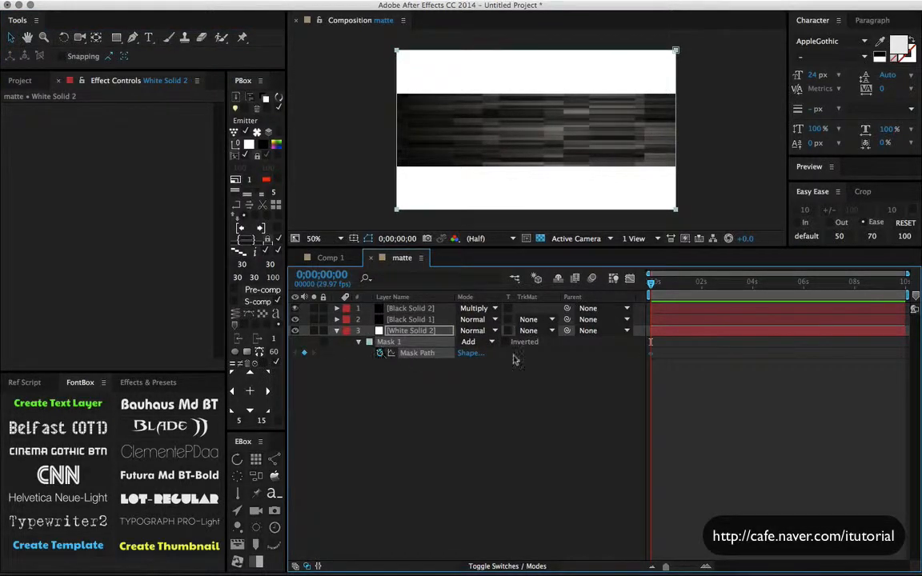
At 2 seconds, collapse White Solid 2's mask vertically onto the frame's horizontal centre line, and play back the mask animation
left_click_drag(685, 284, 702, 289)
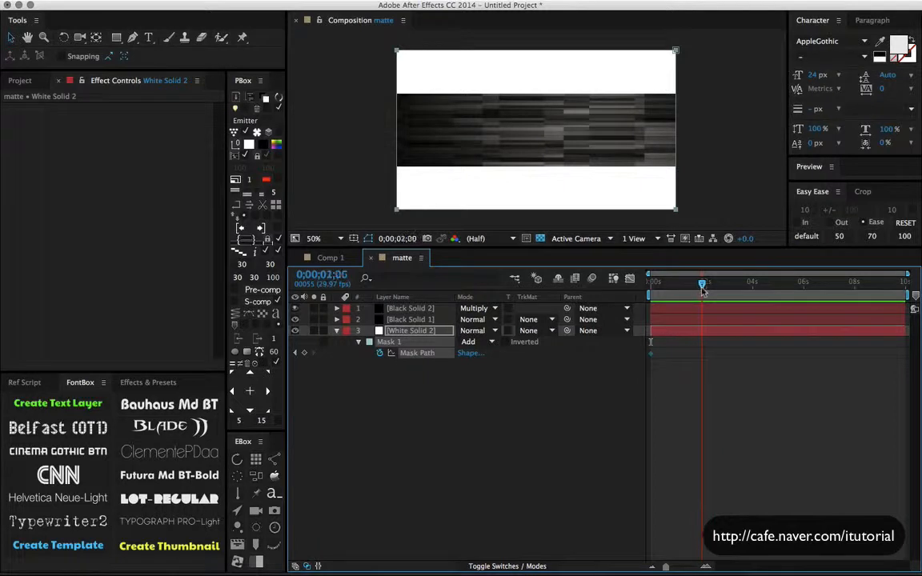
left_click(547, 214)
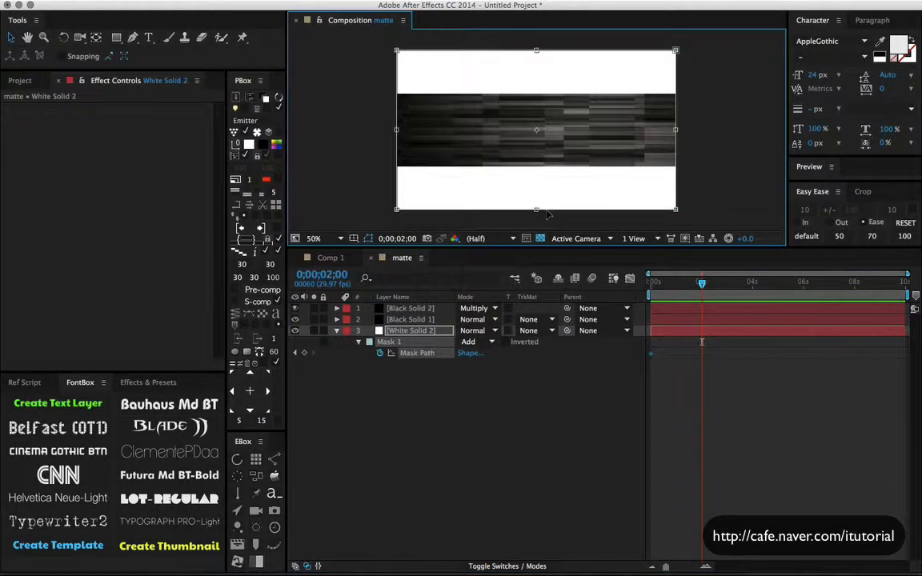
left_click_drag(536, 210, 536, 133)
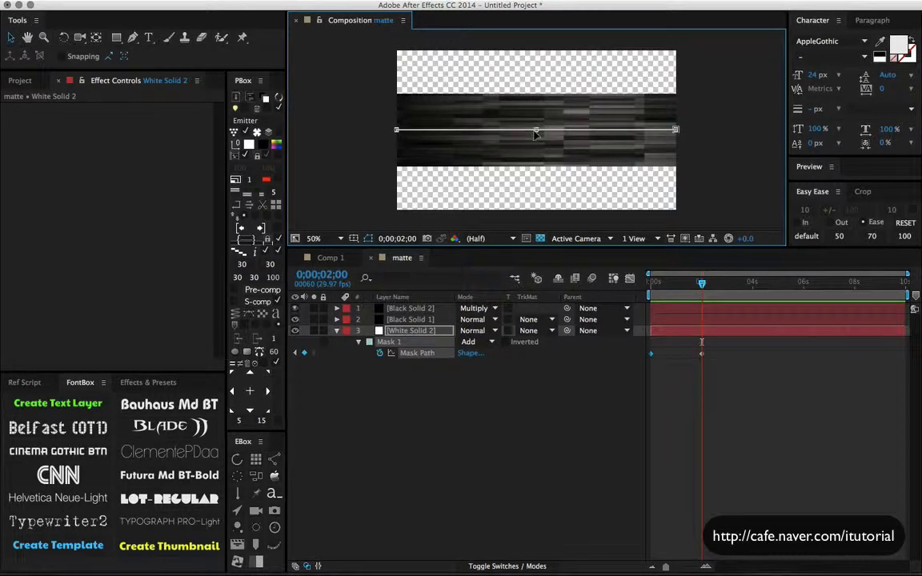
left_click(651, 285)
key("space")
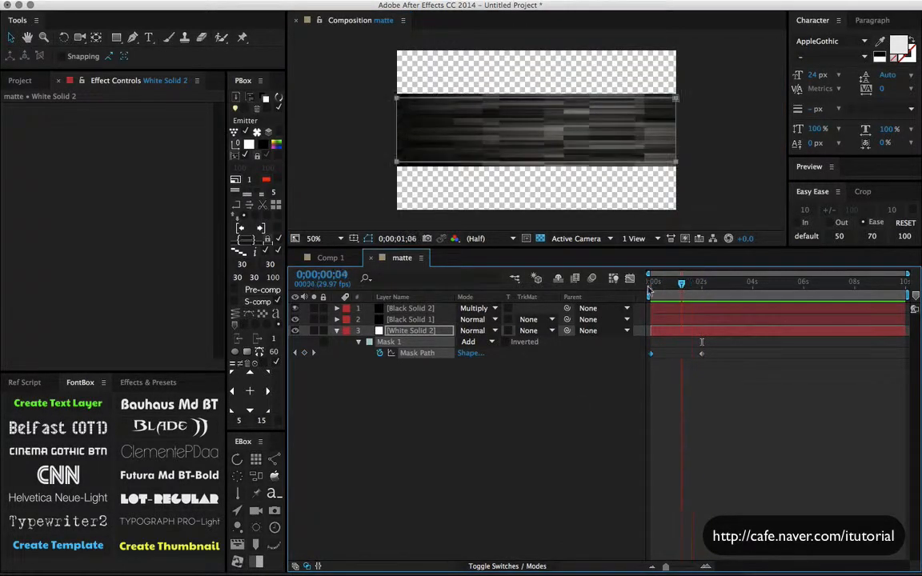
left_click(649, 289)
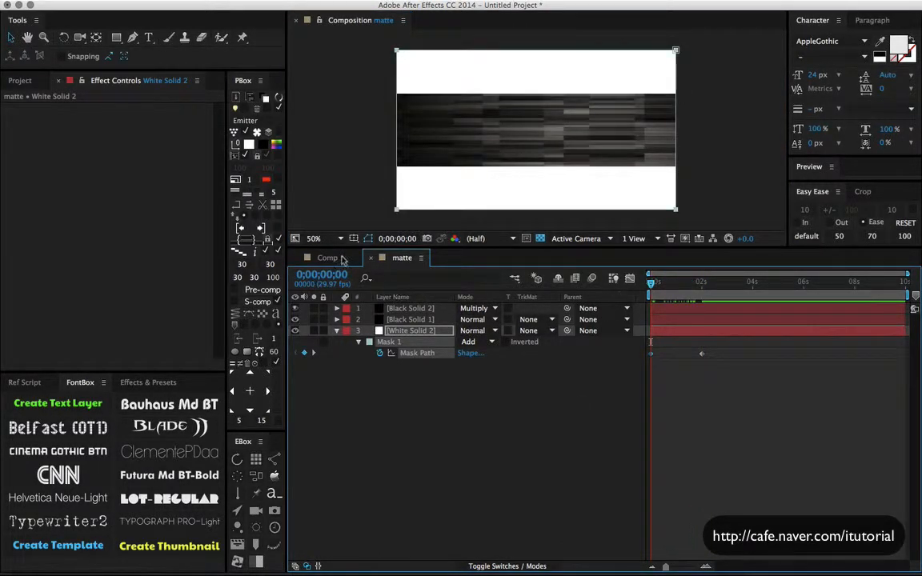
In Comp 1, keyframe White Solid 1's Transition Completion from 0% at the start to 100% at 0;00;01;28
left_click(342, 259)
left_click(403, 309)
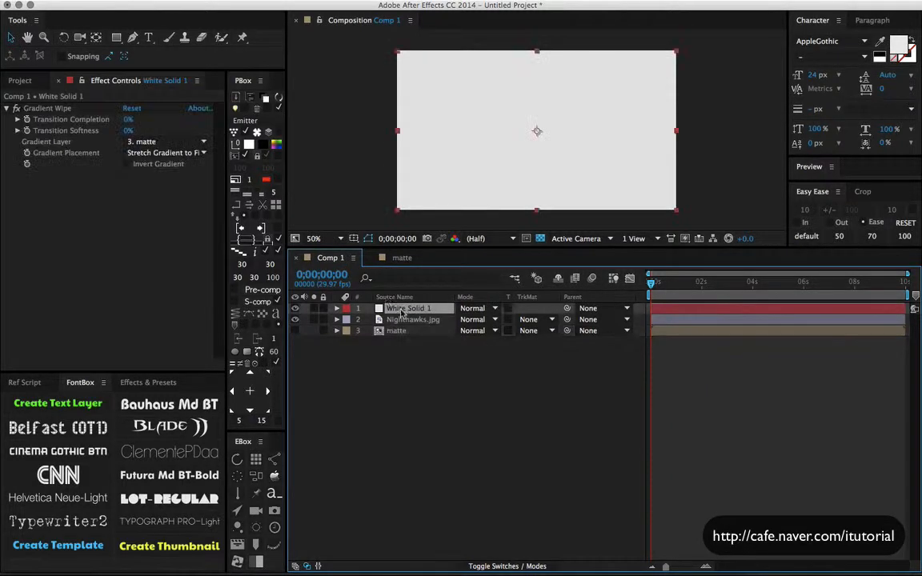
left_click(29, 120)
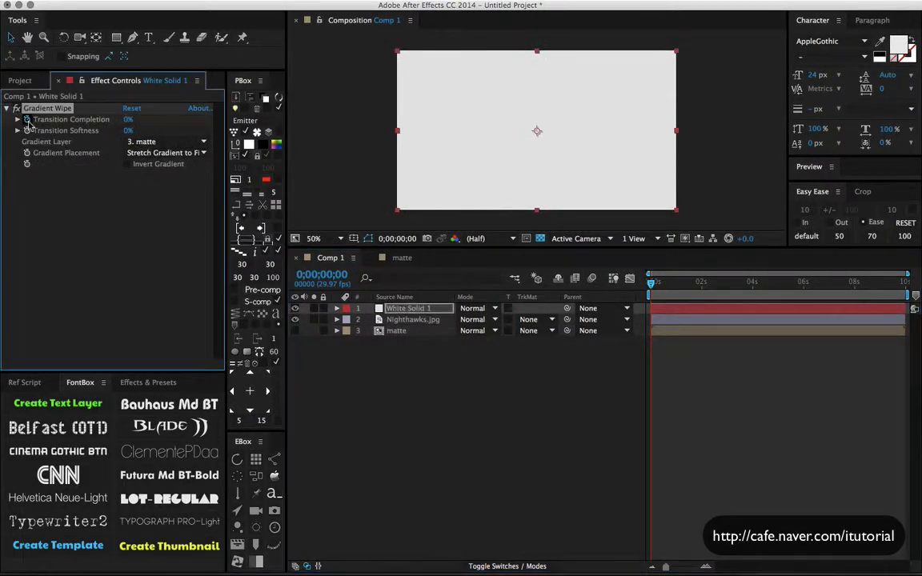
left_click(700, 287)
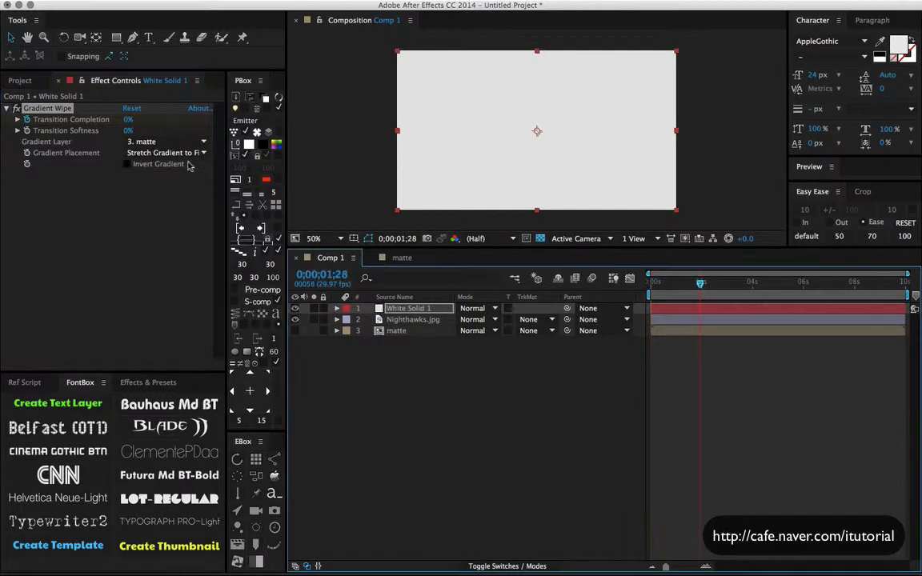
left_click_drag(127, 120, 160, 120)
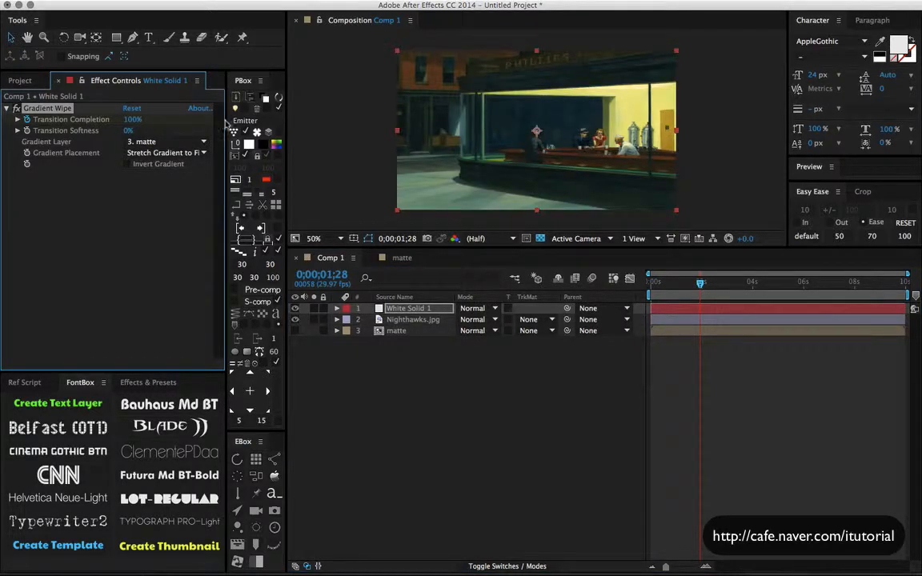
left_click(550, 420)
Scrub and RAM-preview the animated wipe in Comp 1 over the first two seconds
left_click(659, 285)
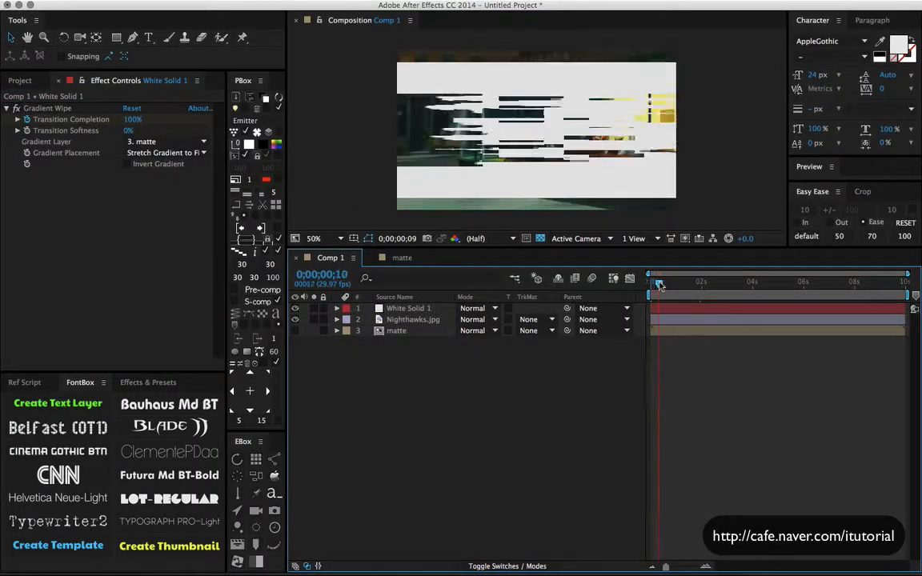
left_click_drag(658, 285, 685, 286)
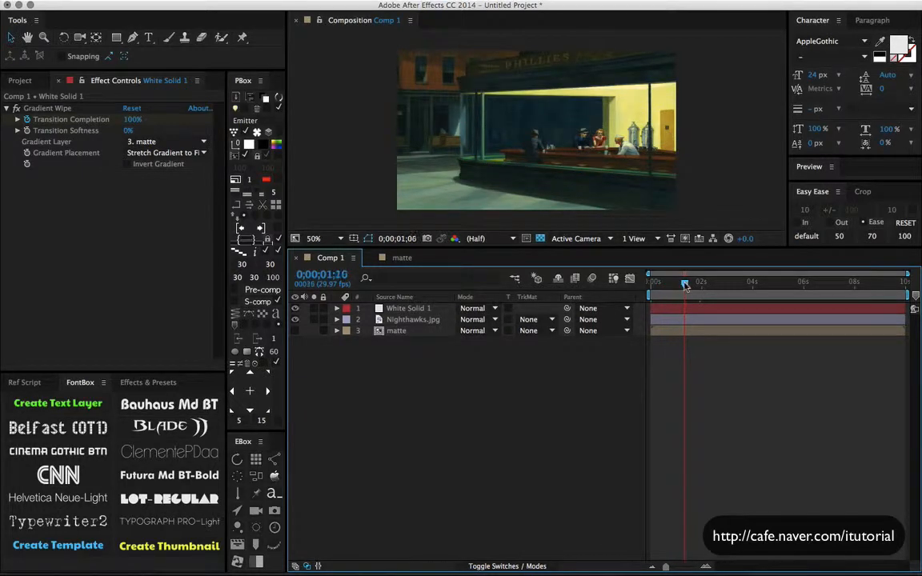
key("KP_0")
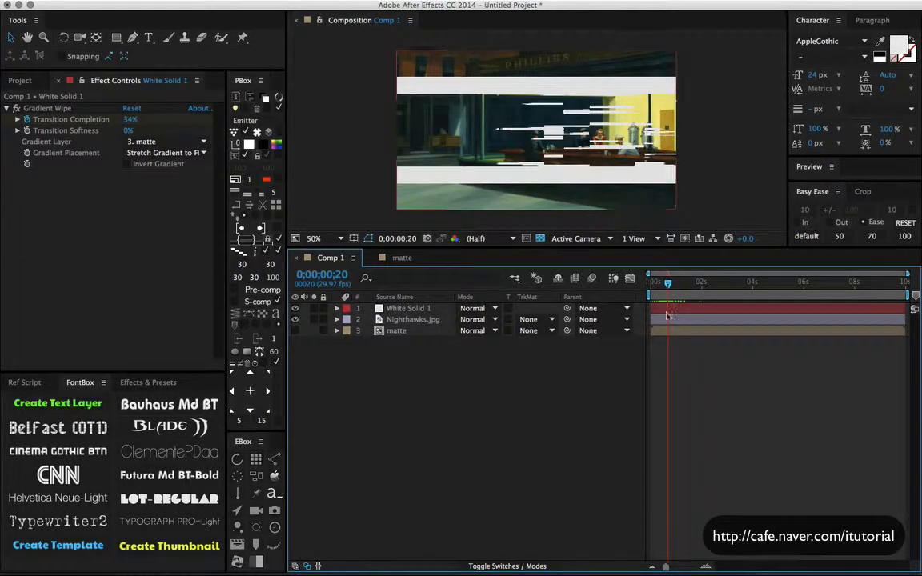
Easy-ease both Transition Completion keyframes, set the first one's outgoing ease to 70, and show the value curve in the Graph Editor
left_click(665, 310)
key("u")
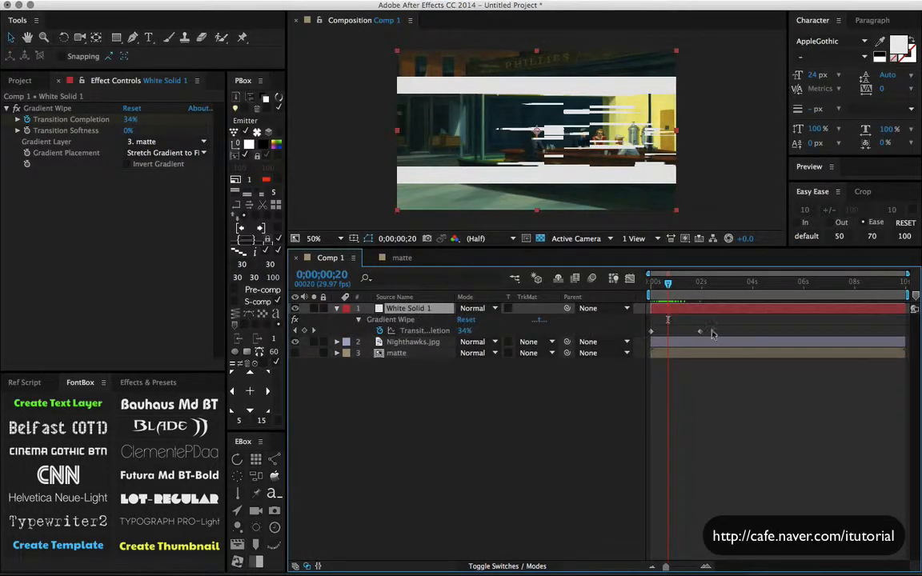
left_click_drag(709, 335, 647, 330)
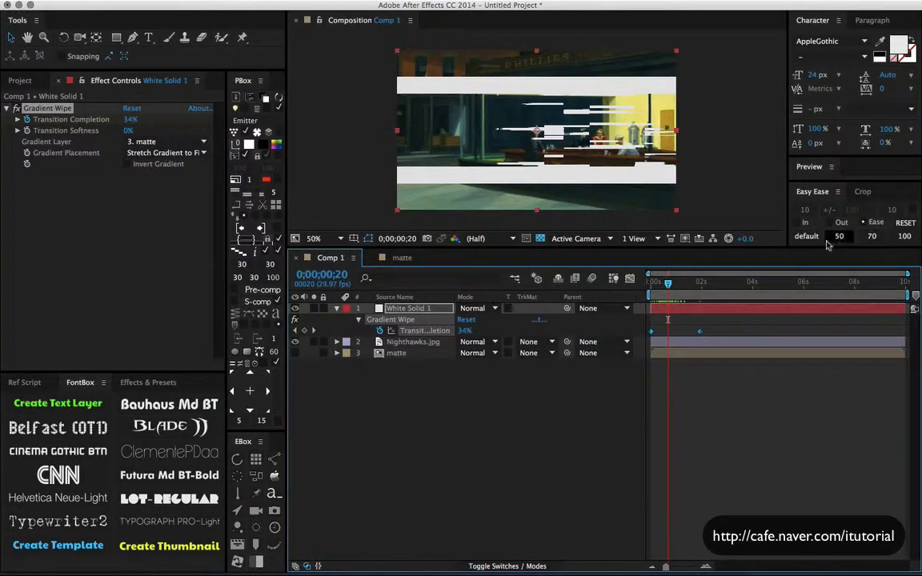
key("F9")
left_click_drag(638, 337, 637, 337)
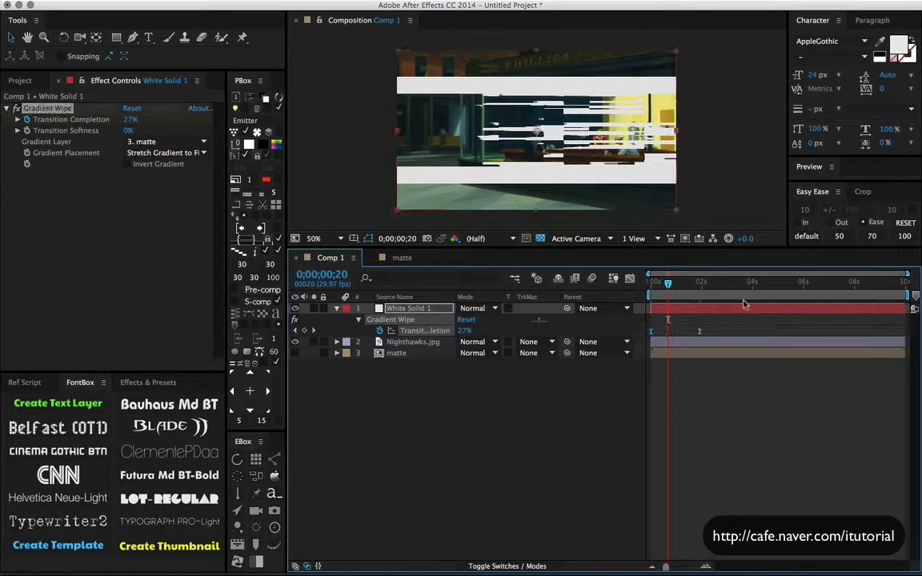
left_click(829, 223)
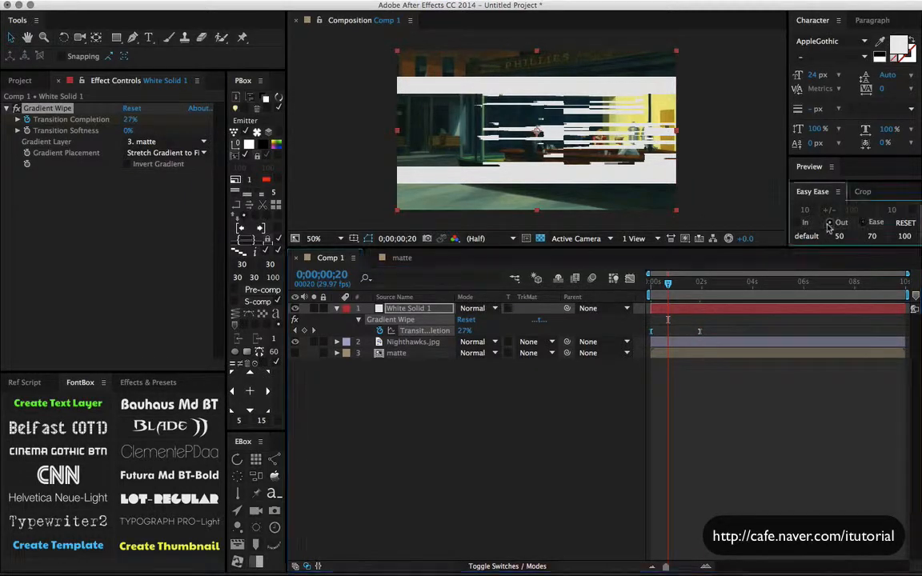
left_click(871, 236)
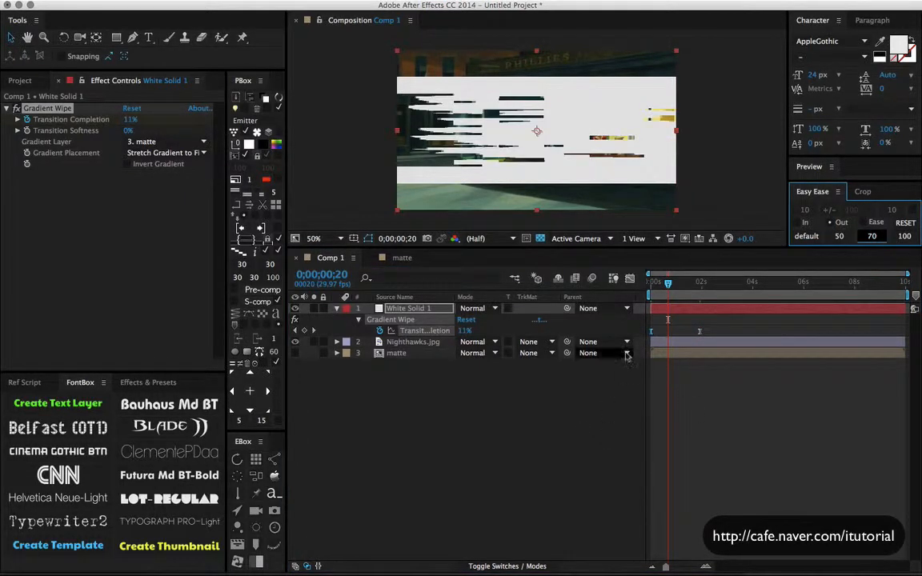
left_click(420, 330)
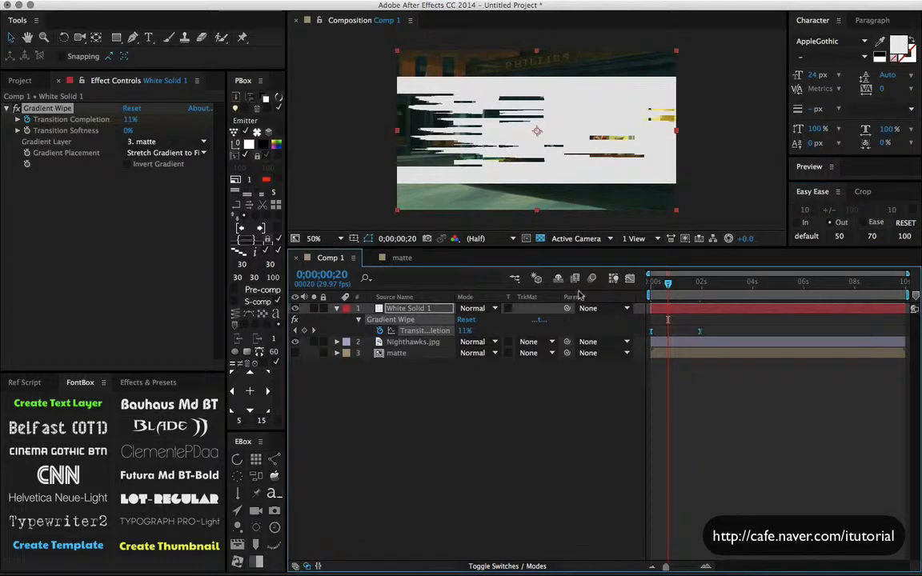
key("shift+F3")
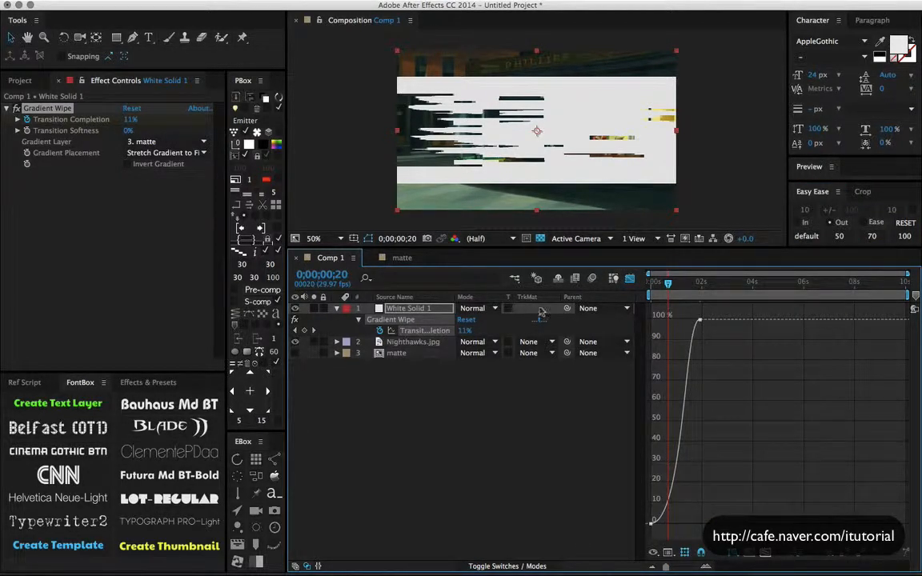
In the matte composition, easy-ease White Solid 2's Mask Path keyframes, set the first one's ease to 100, and show the speed graph
left_click(402, 258)
left_click(701, 353)
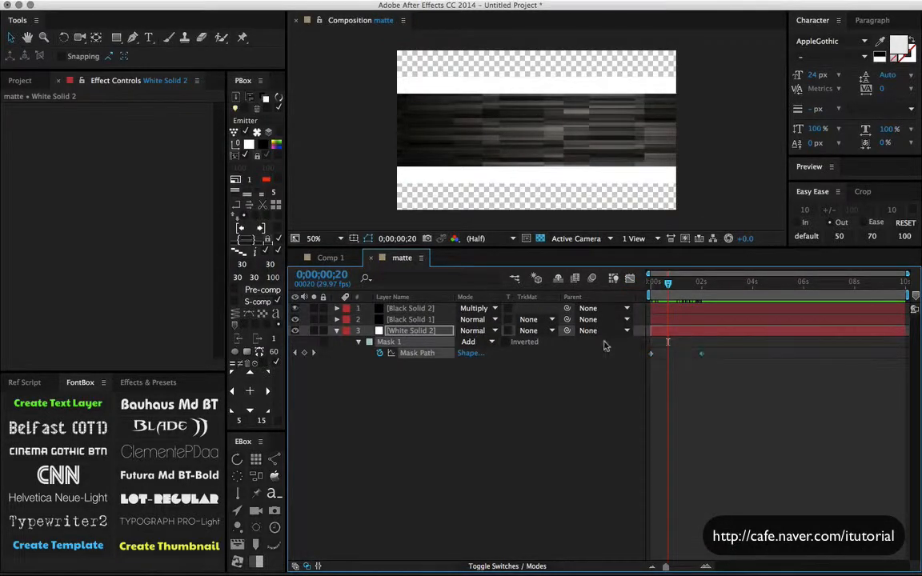
left_click(865, 223)
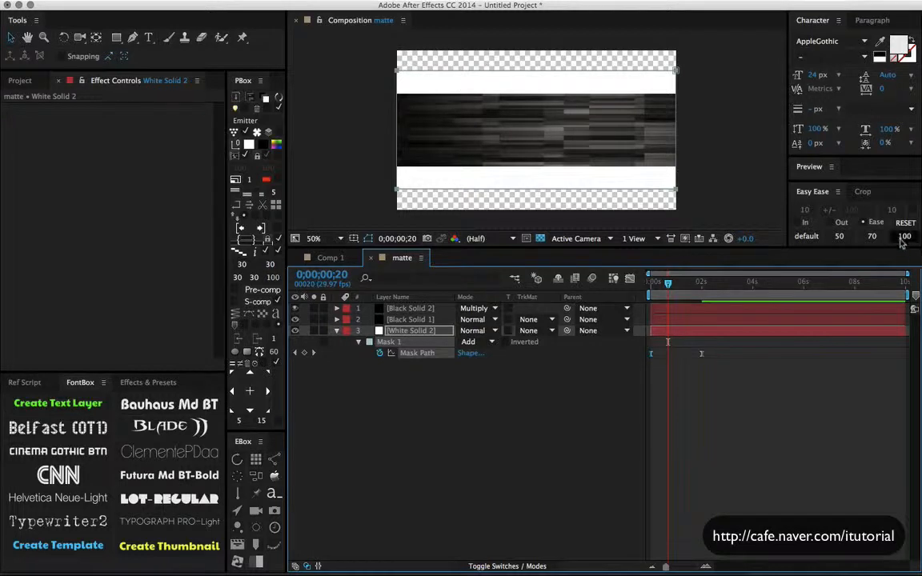
left_click(904, 236)
left_click(436, 356)
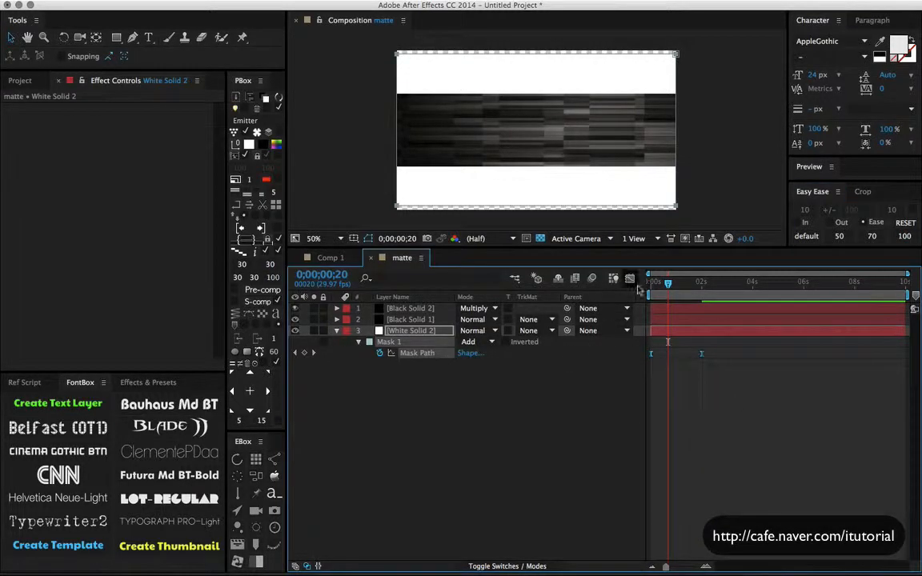
left_click(629, 280)
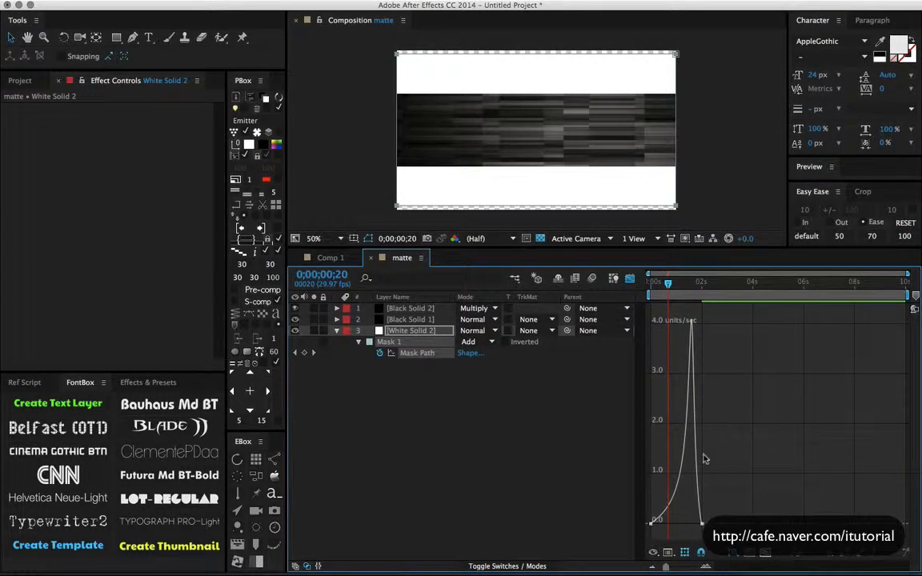
Scrub the first second of Comp 1 to check the eased wipe, and return to the matte composition
left_click(328, 258)
left_click_drag(654, 286, 672, 305)
left_click(400, 258)
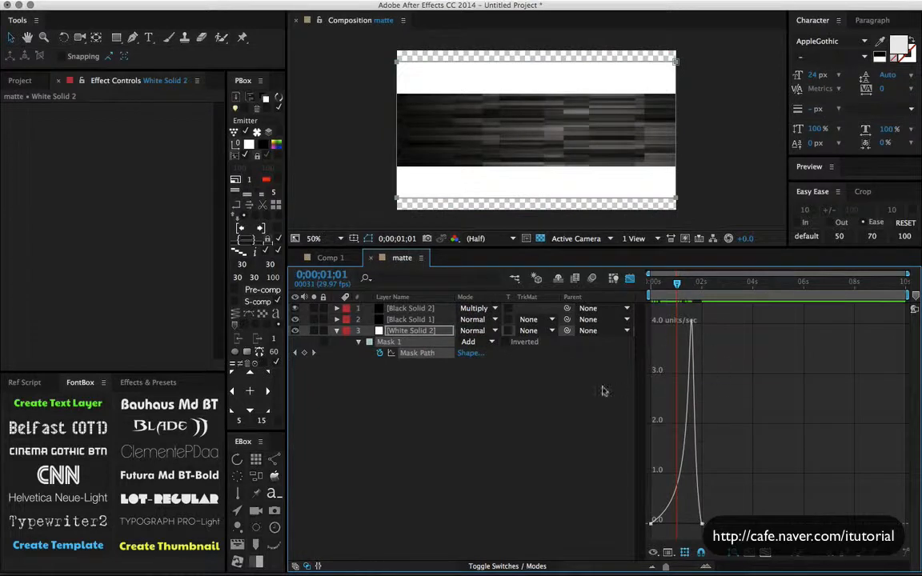
Close the Graph Editor and move White Solid 2's second Mask Path keyframe earlier, to about 1.5 seconds
left_click(524, 393)
key("shift+F3")
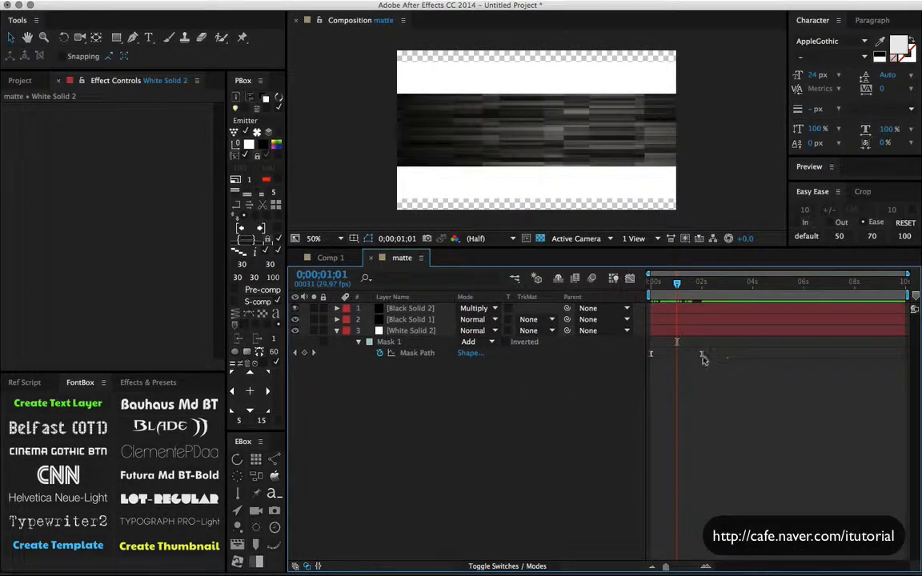
left_click_drag(702, 359, 685, 357)
Scrub Comp 1 to about 0;00;00;21 to check the retimed mask in the wipe, and reopen the matte composition
left_click(349, 258)
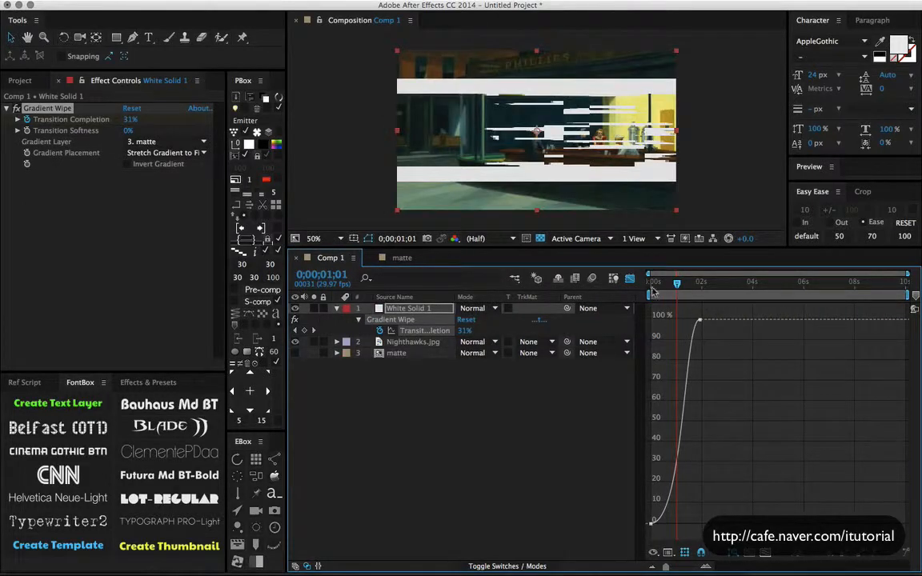
mouse_move(652, 292)
left_mouse_down()
mouse_move(680, 288)
mouse_move(650, 290)
mouse_move(669, 293)
left_mouse_up()
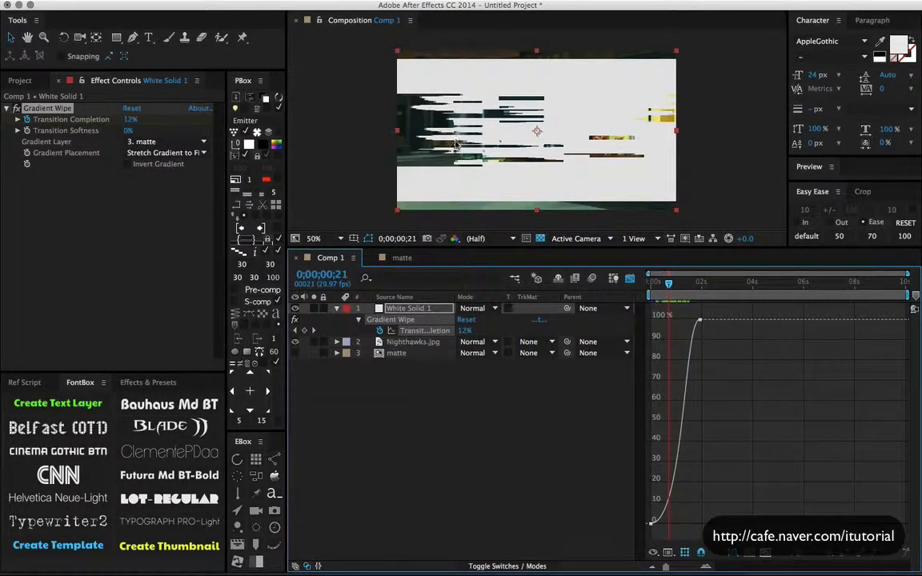
double_click(399, 354)
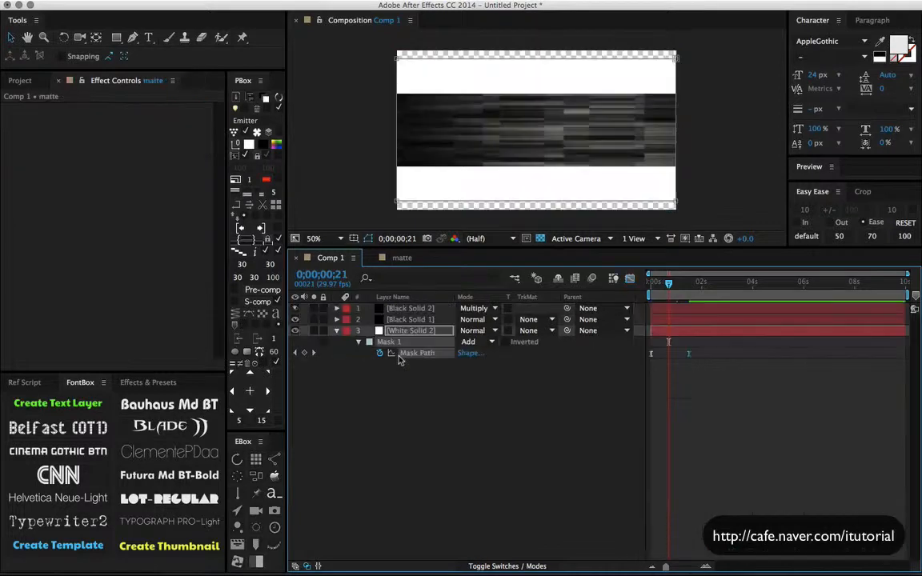
Set the Fractal Noise on Black Solid 1 to a scale height of 88 and a scale width of 245
left_click(407, 320)
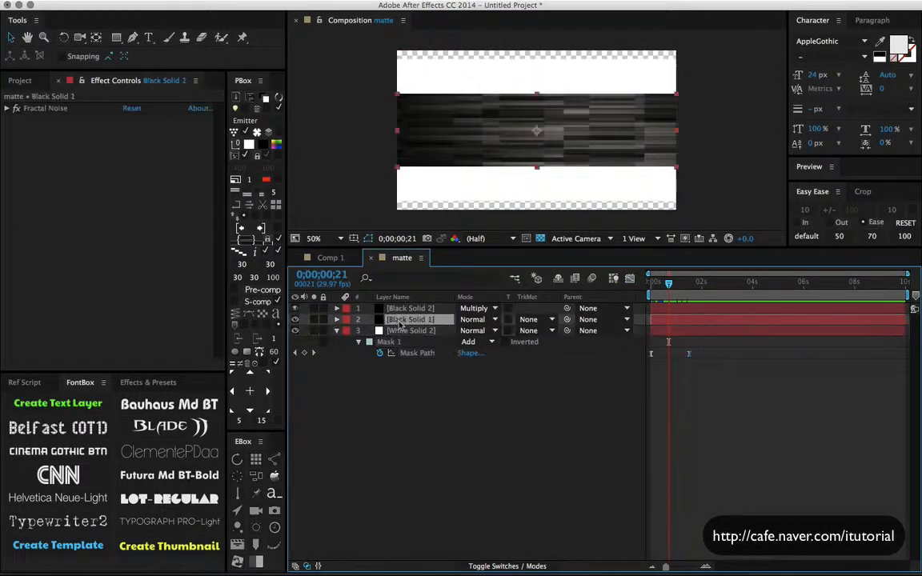
left_click(6, 108)
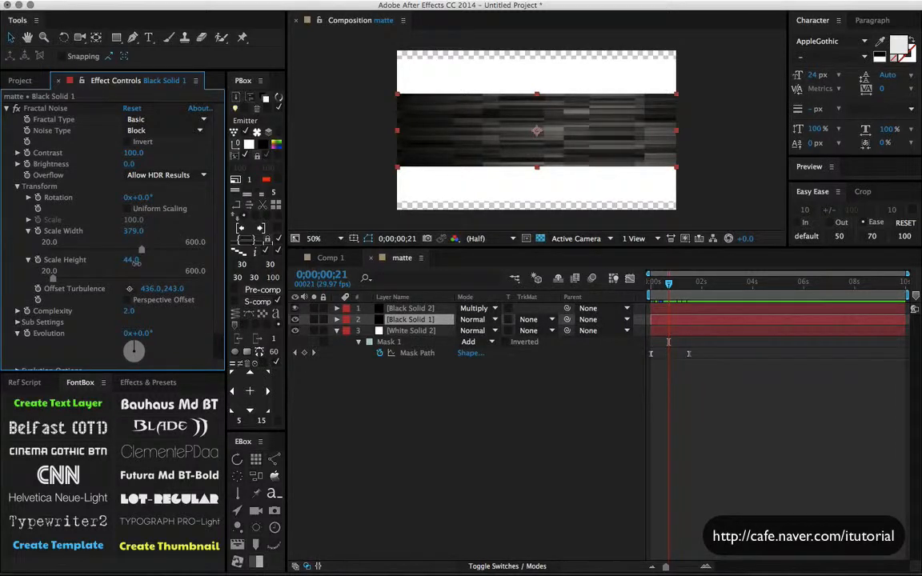
left_click_drag(136, 261, 171, 260)
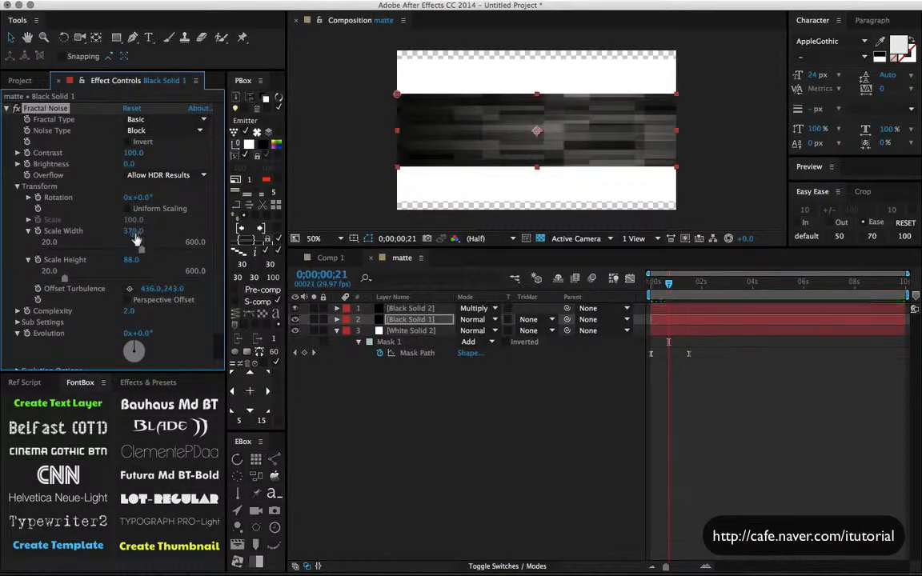
left_click_drag(135, 232, 96, 225)
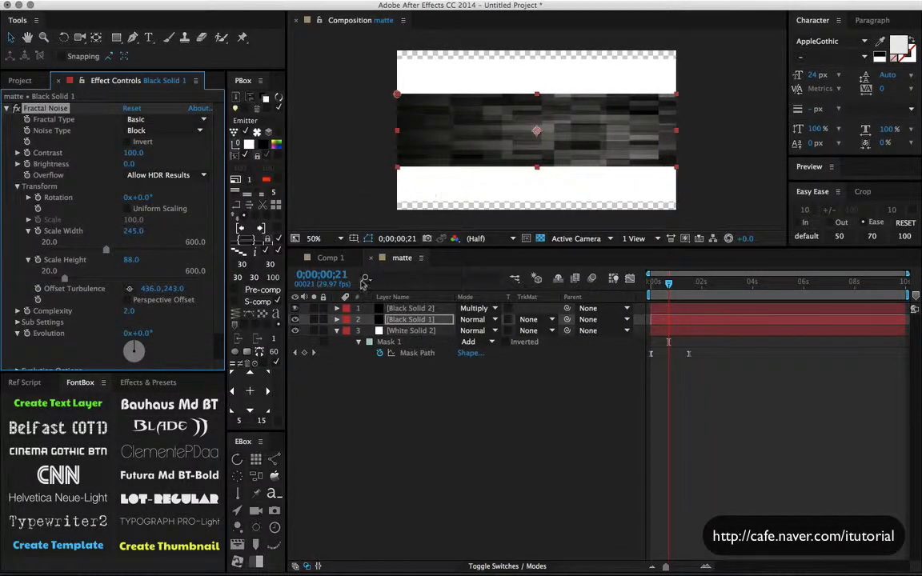
Return to Comp 1, close the Graph Editor, and scrub to 0;00;01;00 to check the wipe with the rescaled noise
left_click(331, 257)
left_click(656, 284)
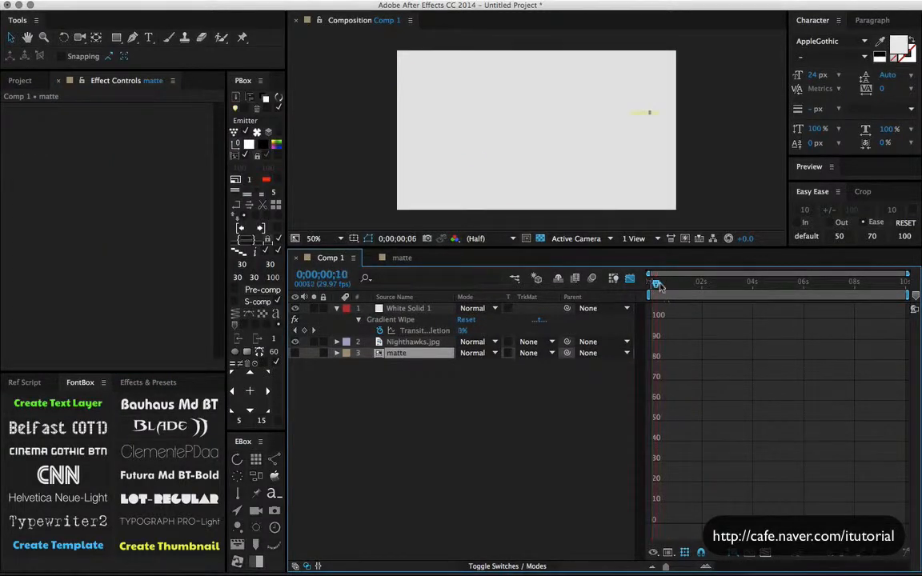
key("shift+F3")
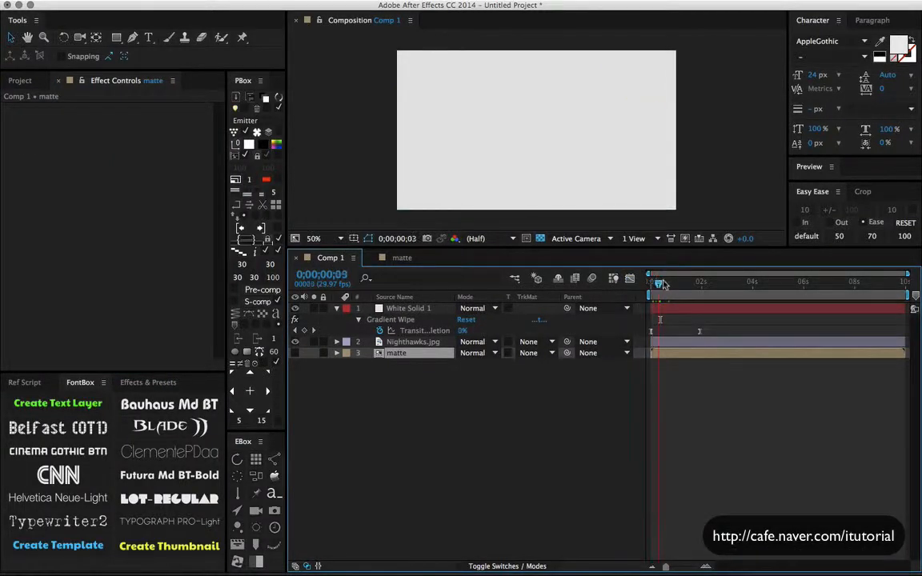
left_click_drag(663, 284, 676, 285)
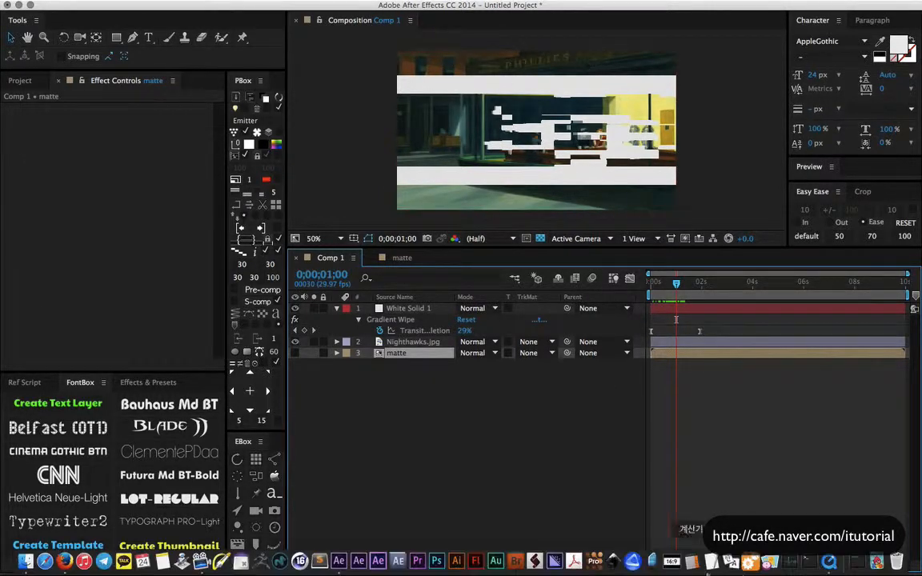
Switch to the reference glitch video in the media player, scrub back and forth through the transition's opening, and return to After Effects
left_click(827, 560)
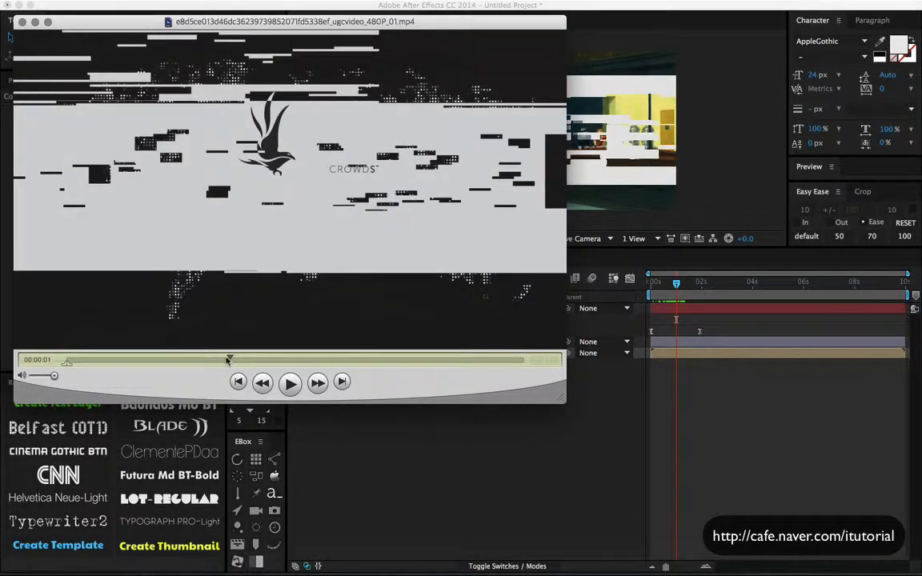
left_click_drag(228, 360, 213, 360)
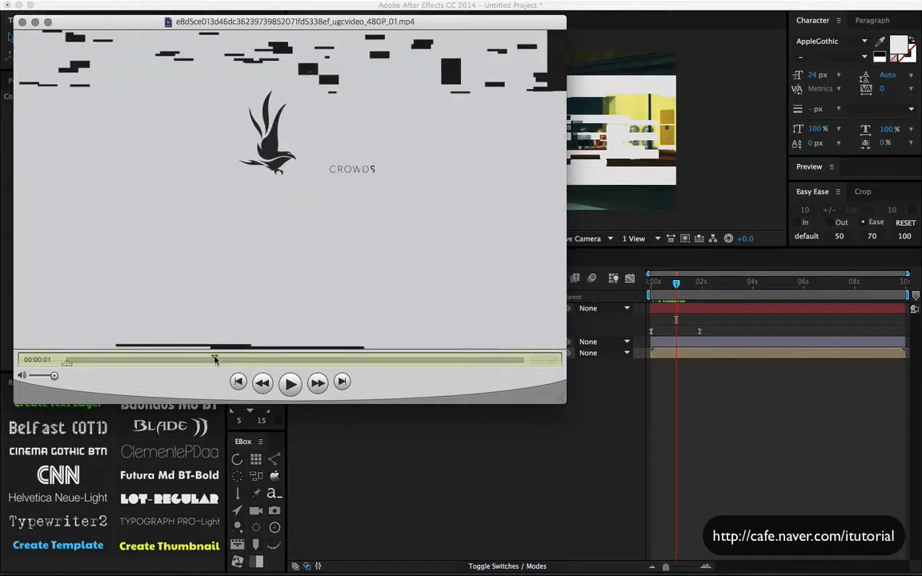
left_click_drag(214, 360, 221, 359)
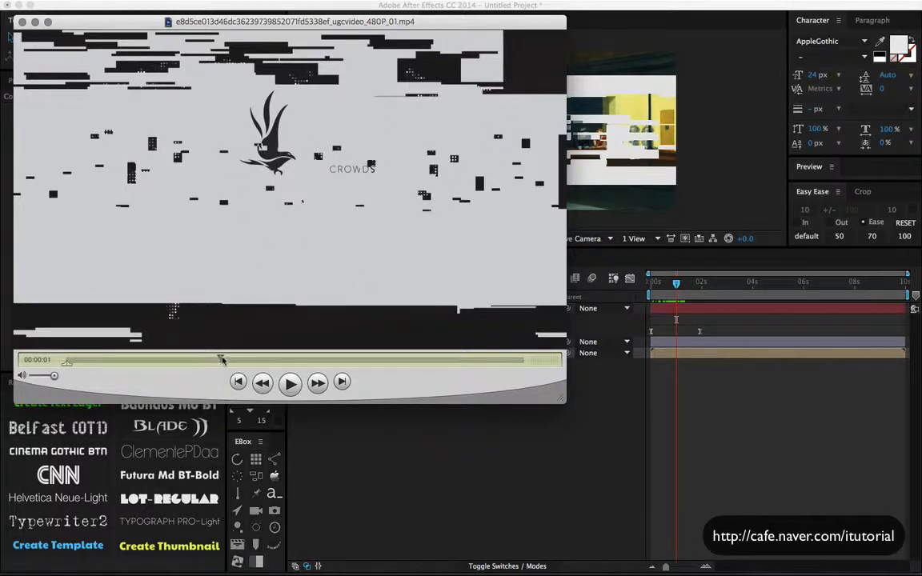
mouse_move(222, 360)
left_mouse_down()
mouse_move(238, 360)
mouse_move(219, 360)
left_mouse_up()
mouse_move(217, 360)
left_mouse_down()
mouse_move(246, 360)
mouse_move(204, 360)
mouse_move(229, 360)
mouse_move(213, 360)
left_mouse_up()
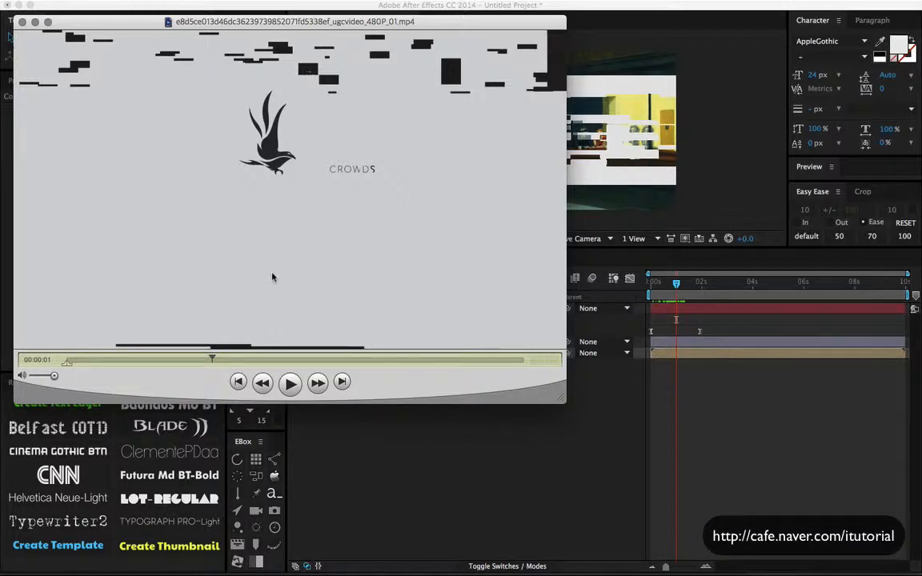
left_click(378, 452)
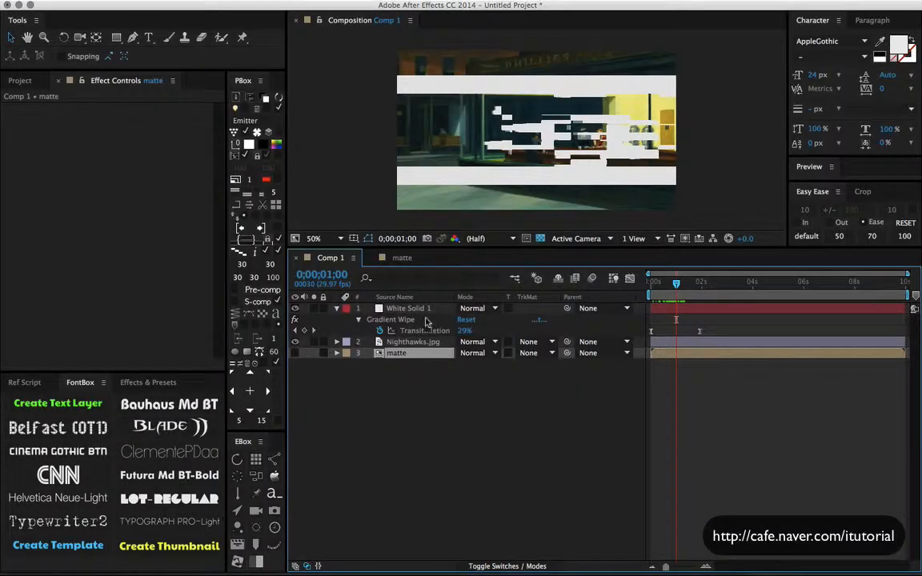
Review Black Solid 2's CC Light Sweep in the matte composition, and scrub Comp 1 to 0;00;00;20 to check its effect on the wipe
double_click(407, 356)
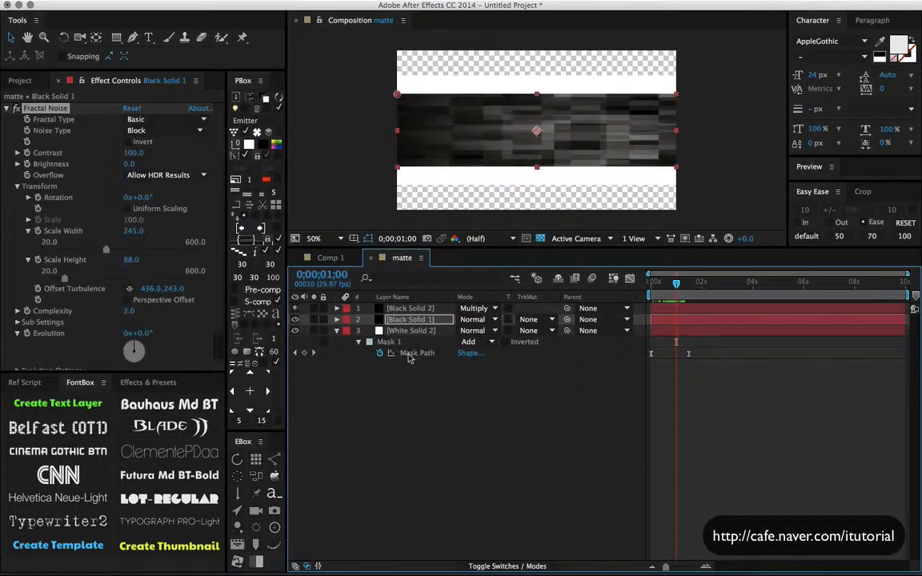
left_click(408, 310)
left_click(50, 108)
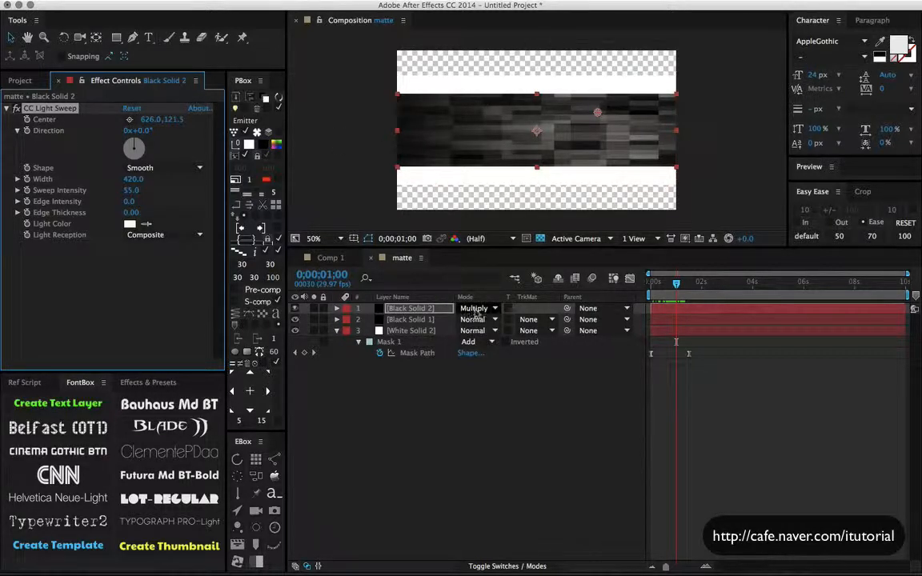
left_click(330, 258)
mouse_move(653, 284)
left_mouse_down()
mouse_move(693, 298)
mouse_move(650, 298)
left_mouse_up()
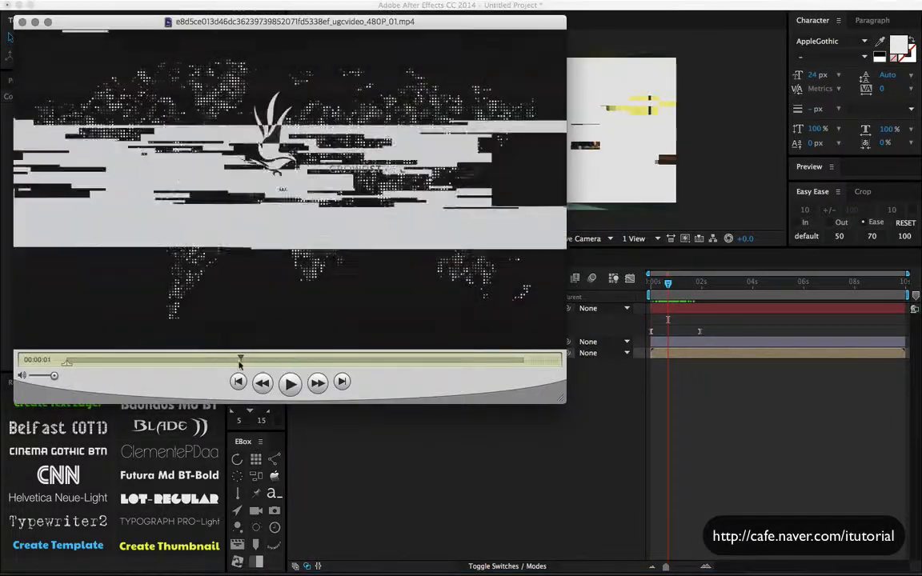
Scrub the reference video through the closing part of its glitch transition to compare it, and return to Comp 1 in After Effects
mouse_move(240, 362)
left_mouse_down()
mouse_move(199, 361)
mouse_move(238, 361)
left_mouse_up()
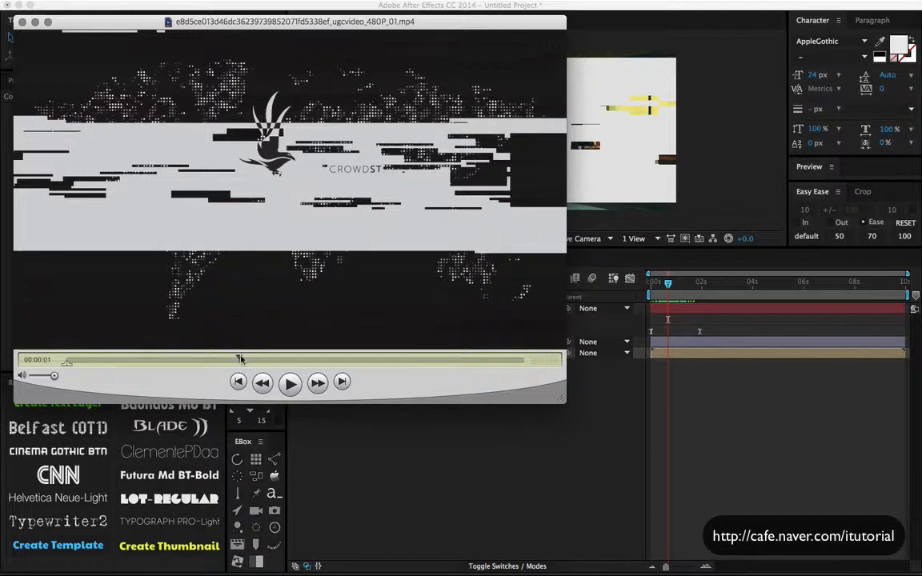
left_click_drag(239, 361, 259, 360)
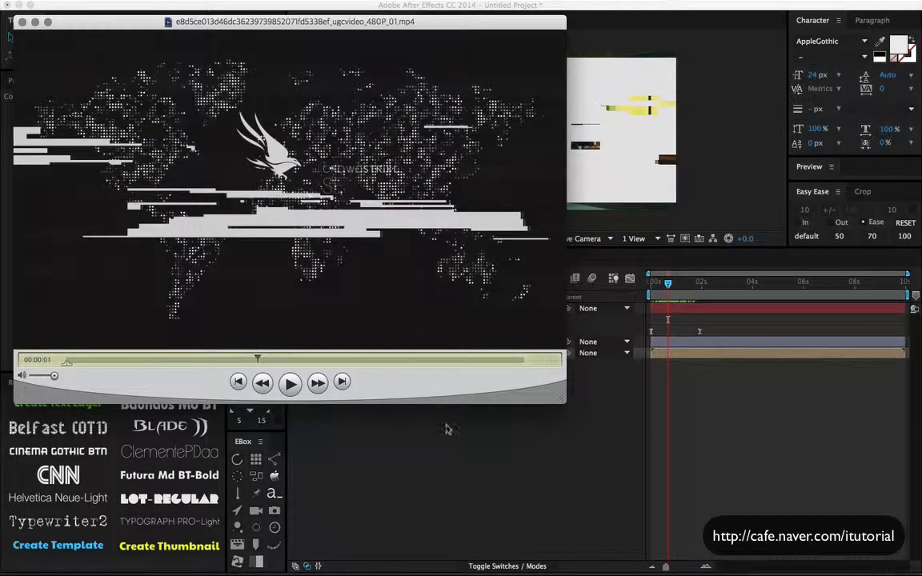
left_click(411, 446)
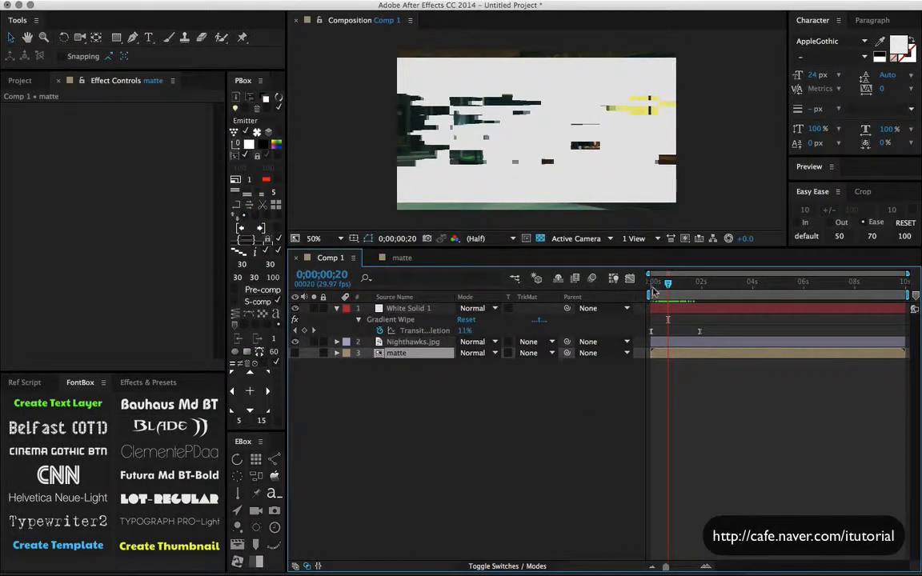